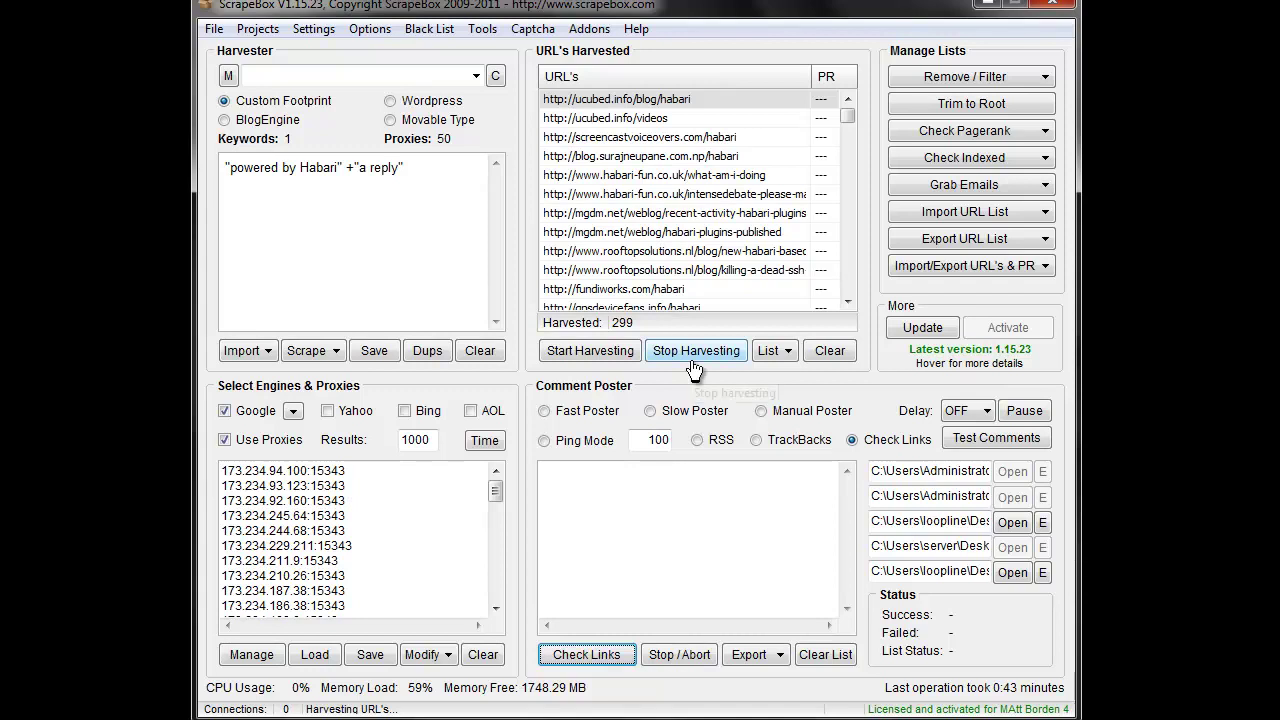
Confirm the Learning Mode Poster addon shows as installed, then launch the Learning Mode / Poster Beta addon
click(589, 28)
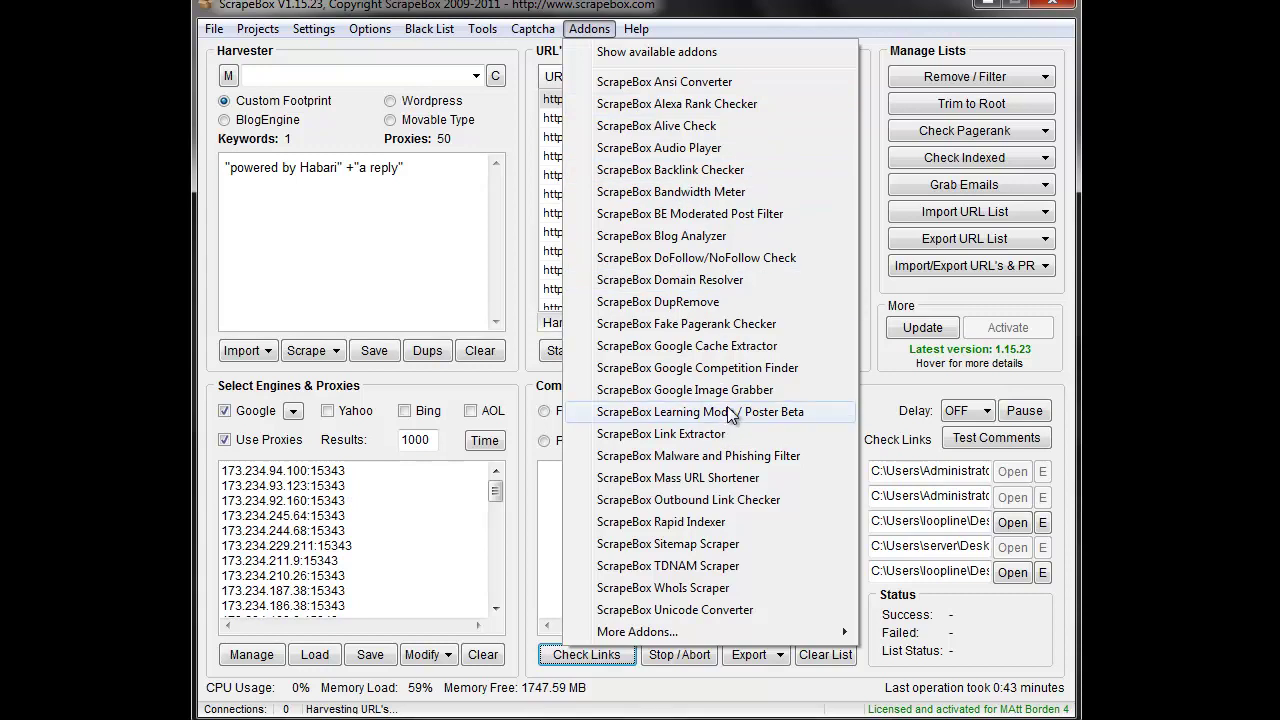
click(615, 52)
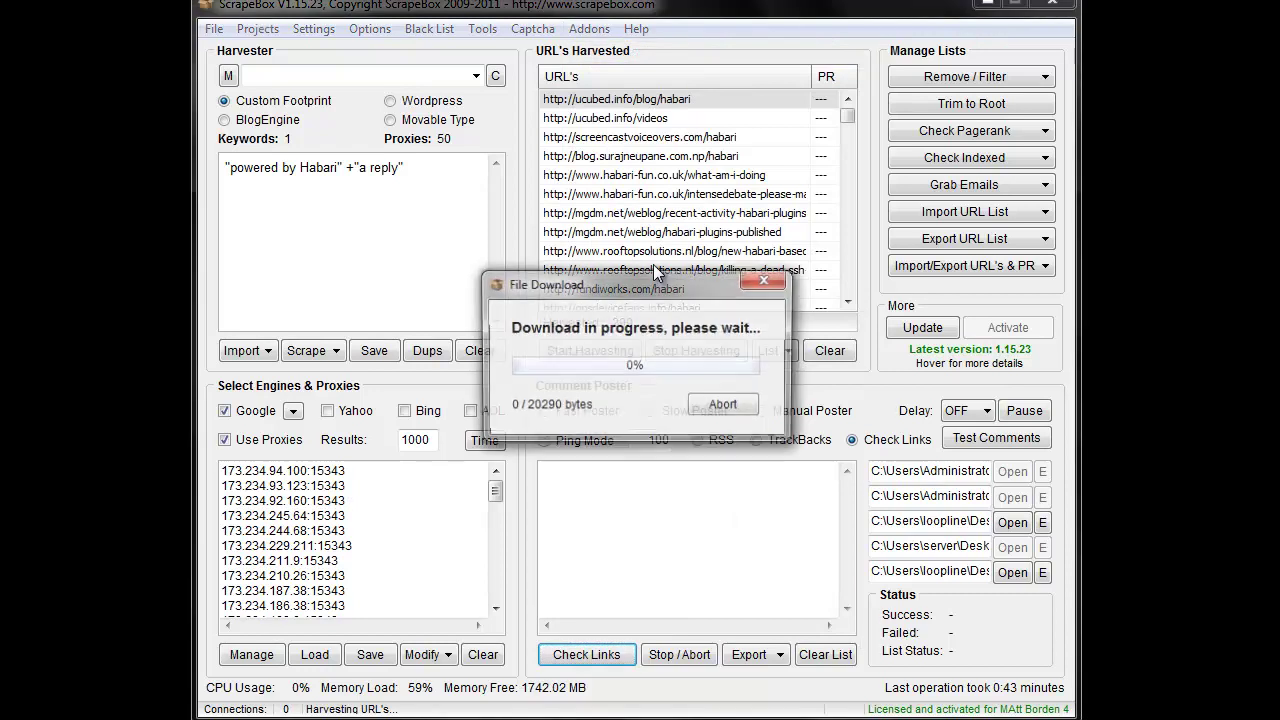
click(724, 410)
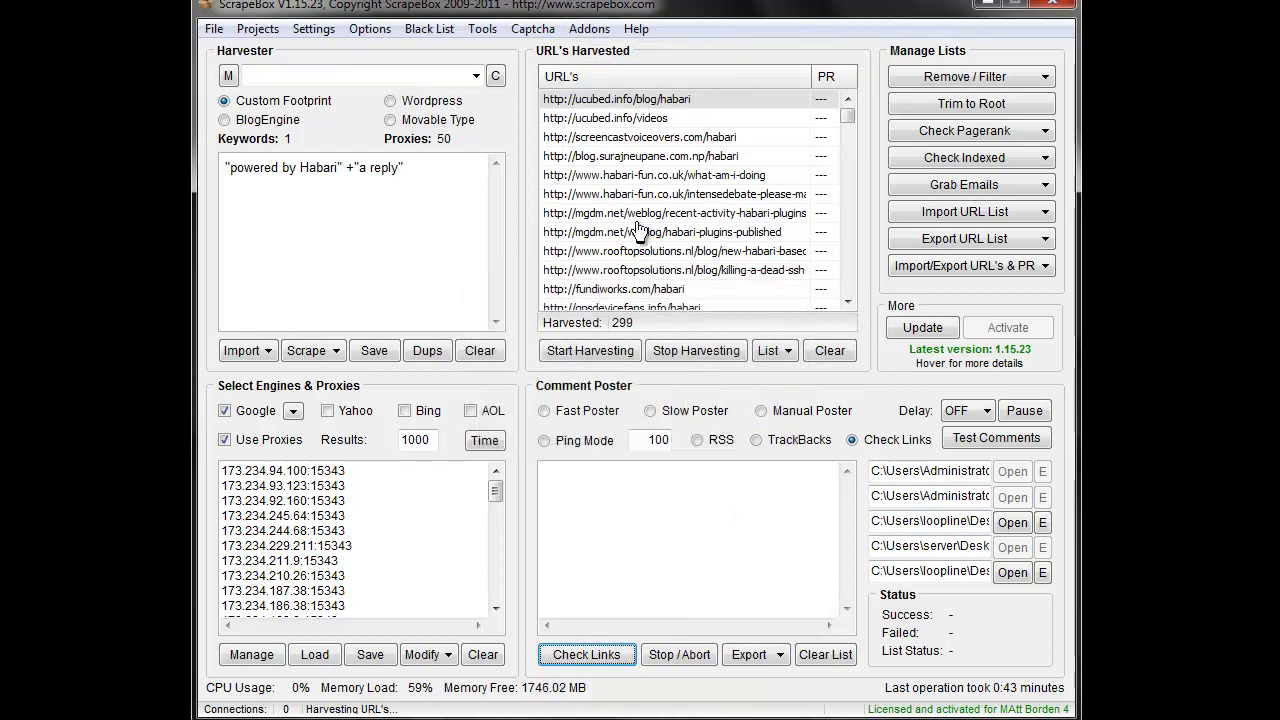
click(445, 170)
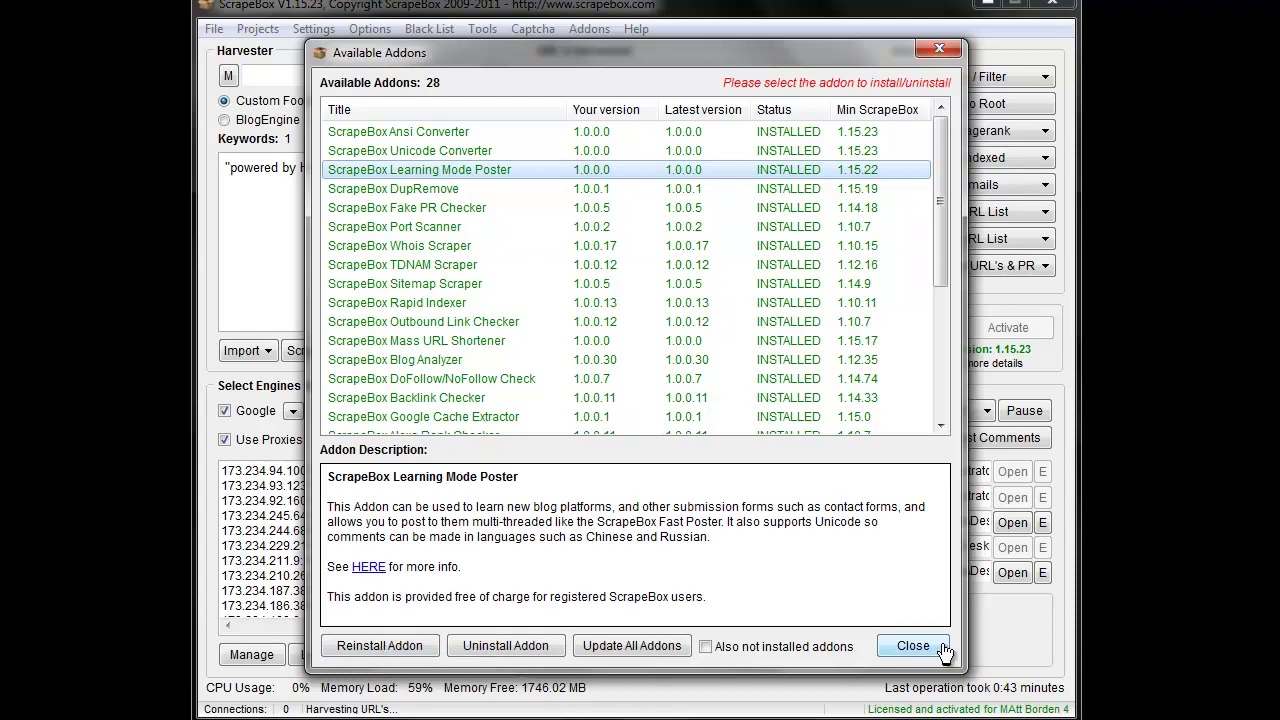
click(912, 646)
click(589, 28)
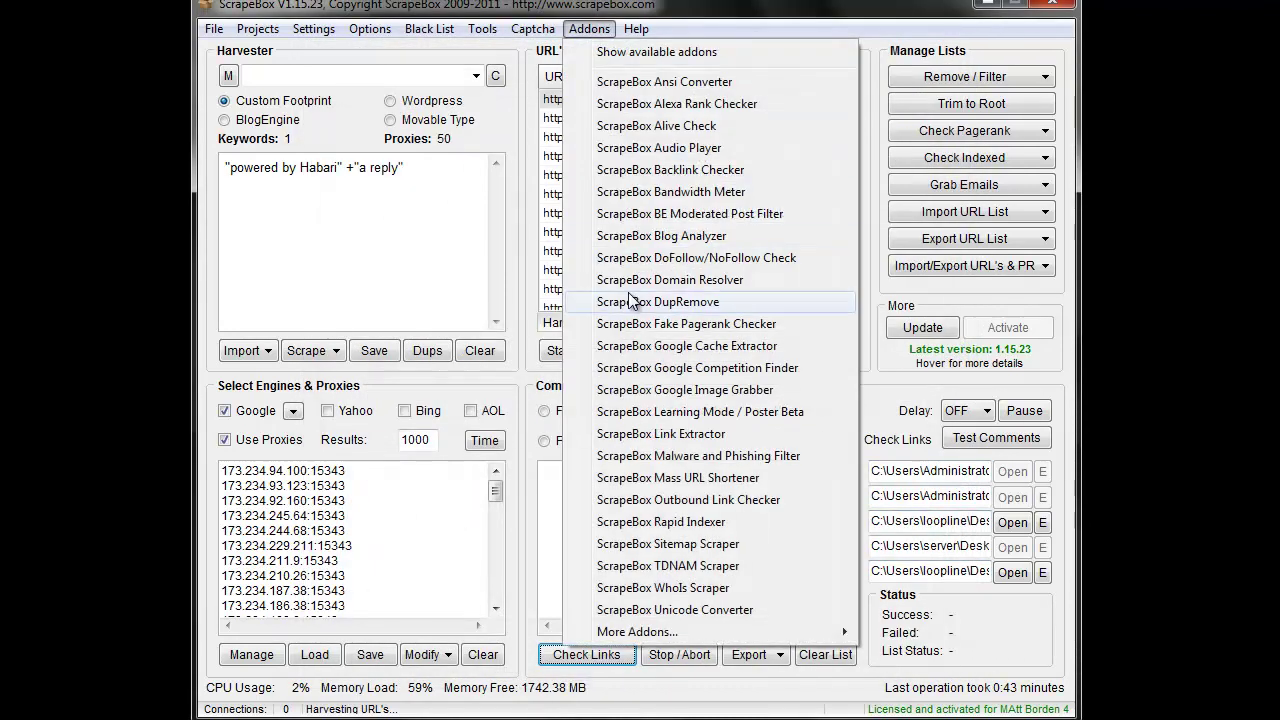
click(650, 414)
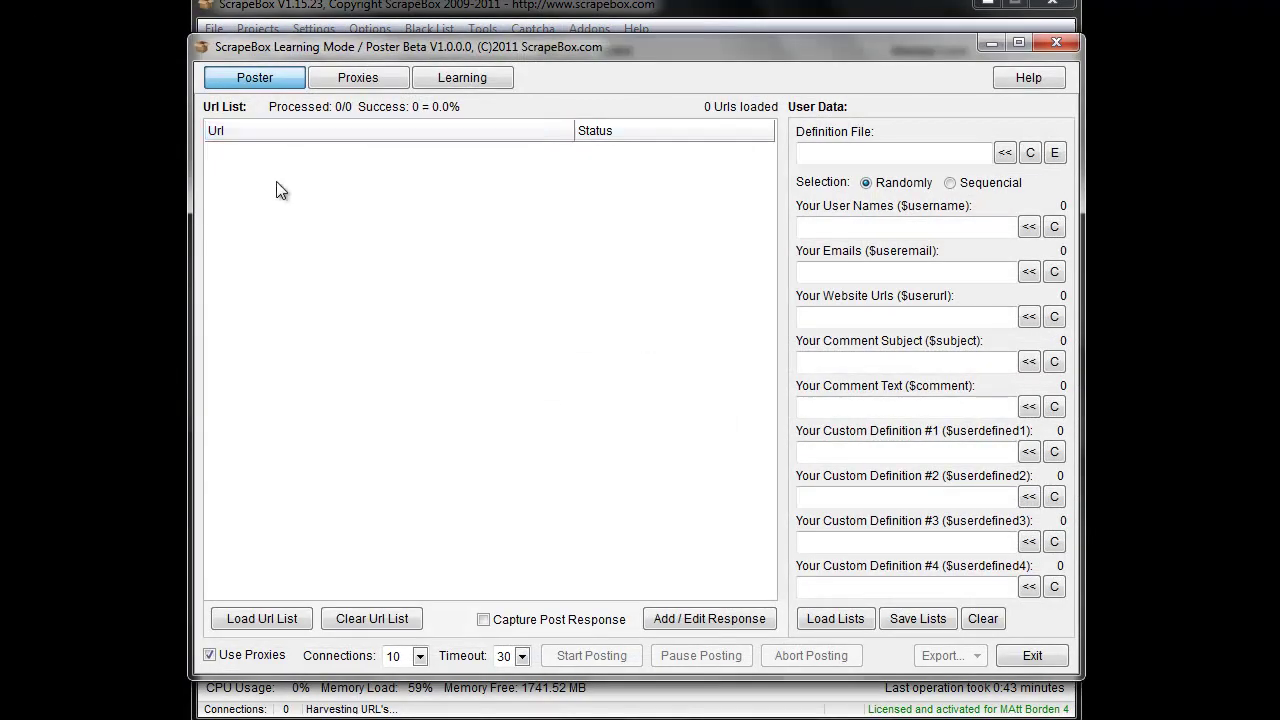
click(348, 84)
click(463, 85)
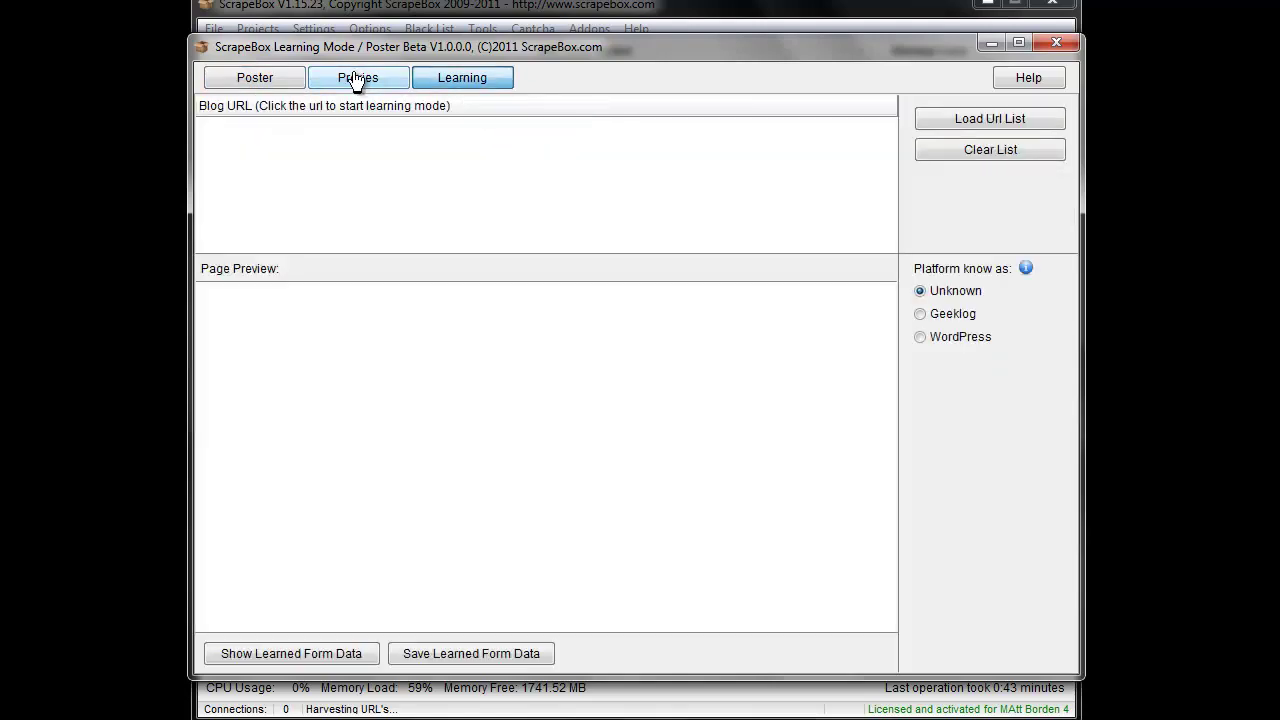
click(349, 80)
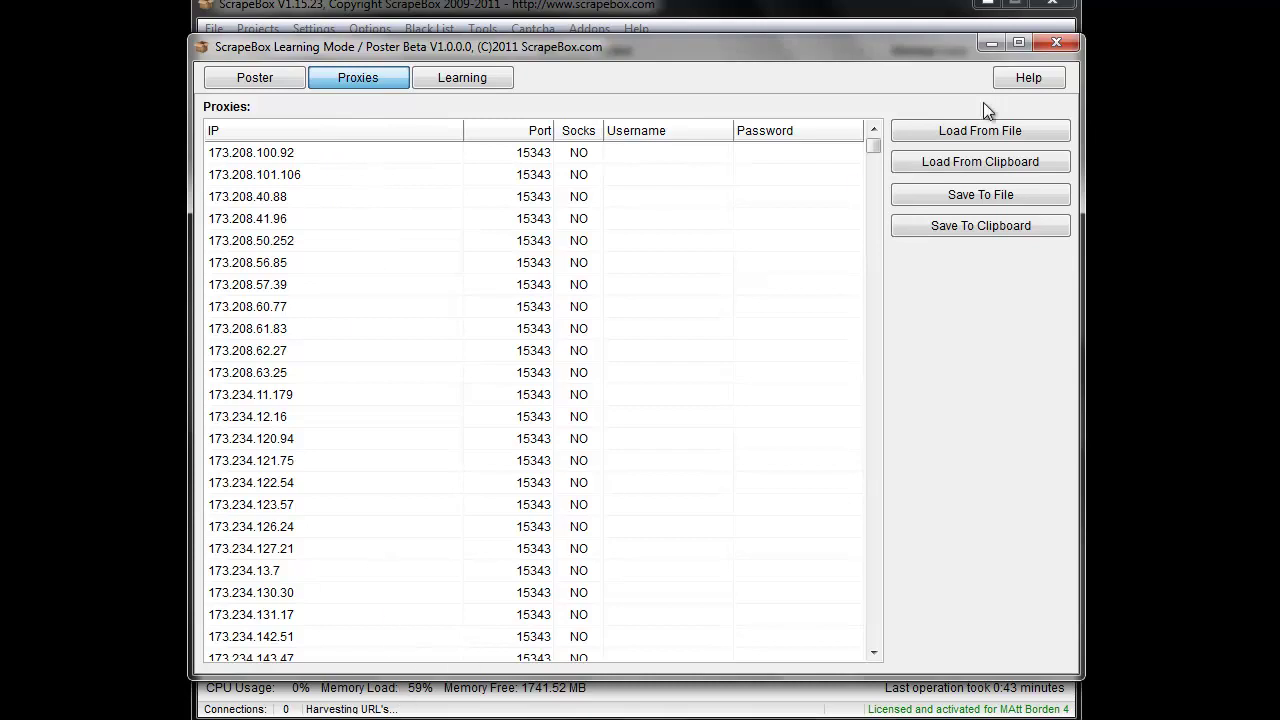
click(485, 92)
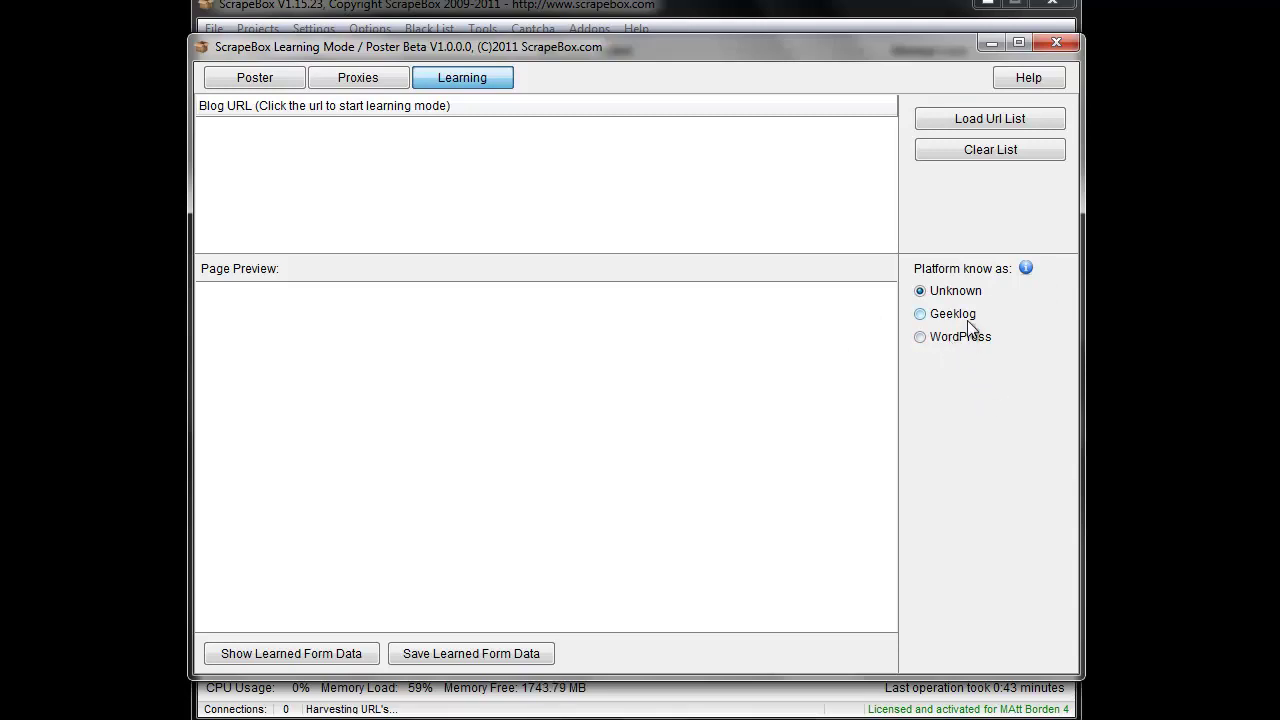
Return the addon window to its Poster view
click(252, 77)
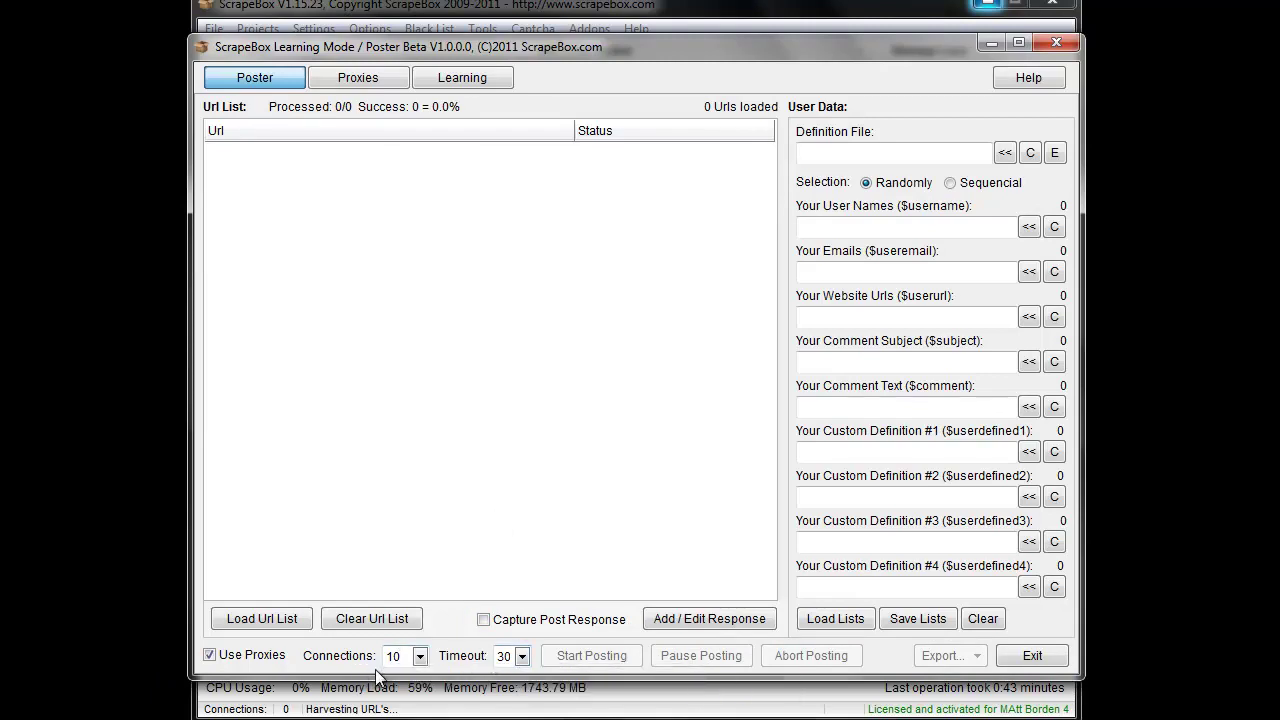
Switch to the Learning view and load the Habari URL list text file
click(462, 80)
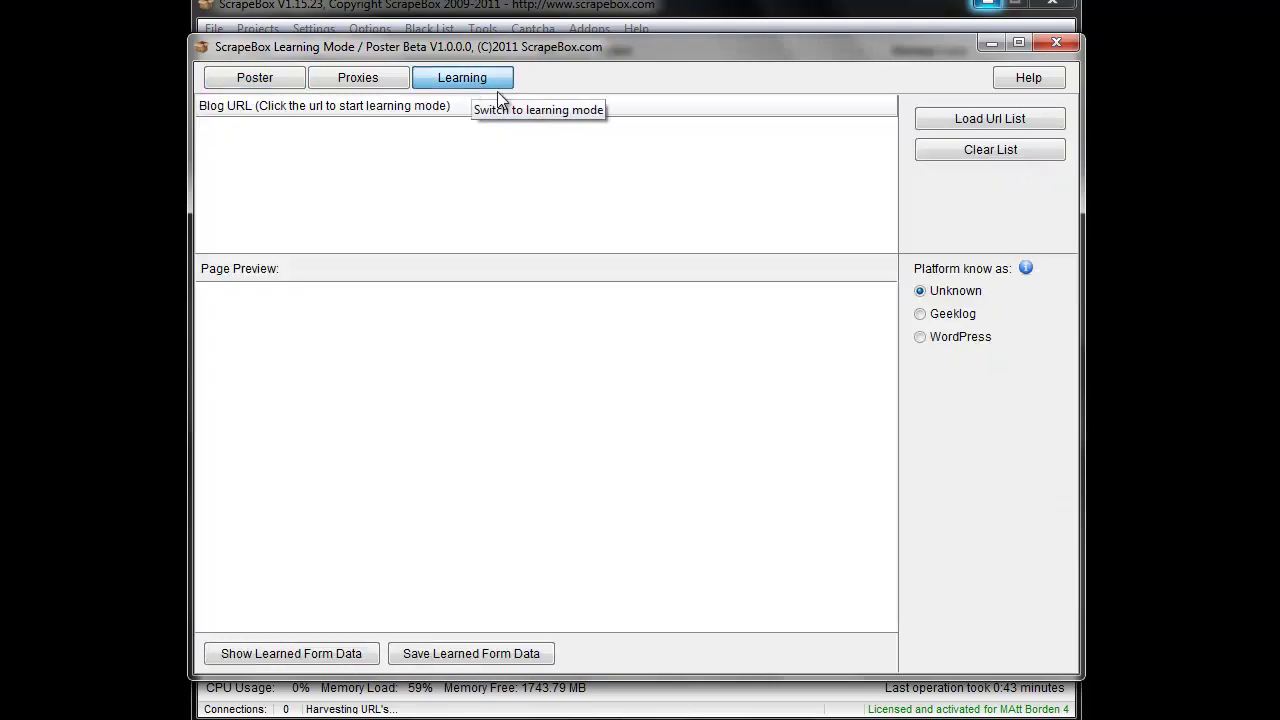
click(953, 124)
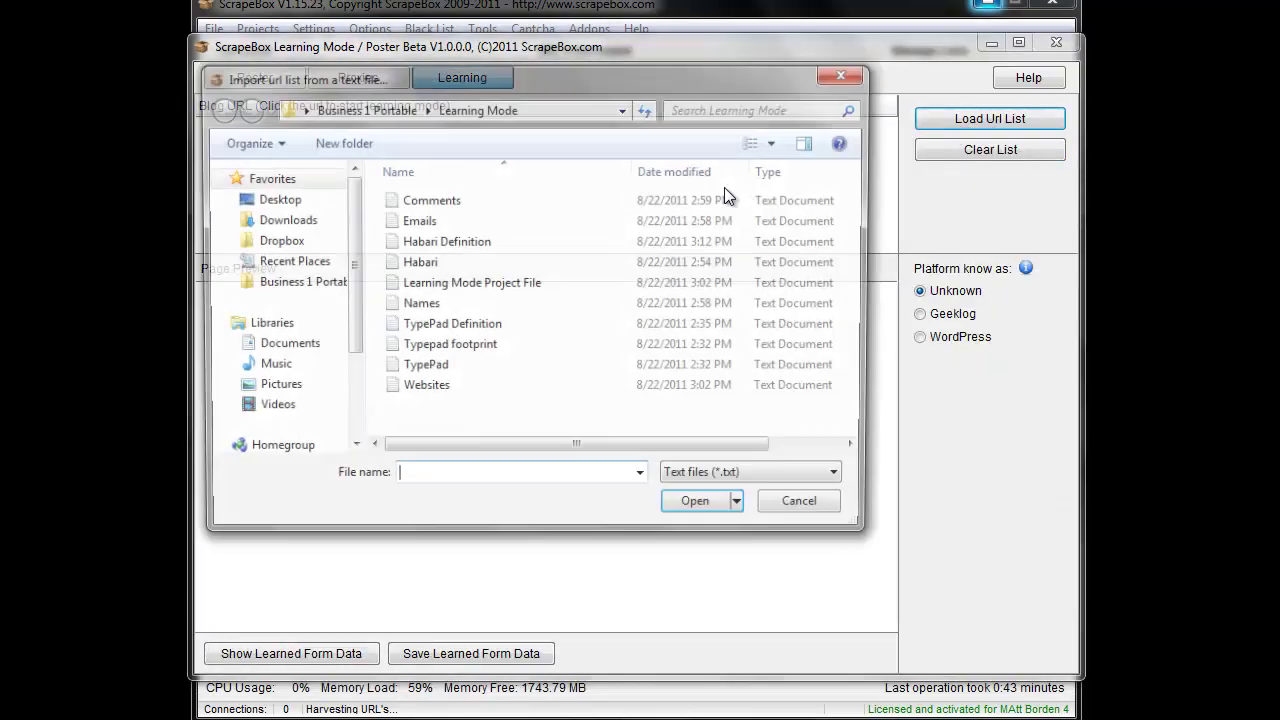
double_click(416, 265)
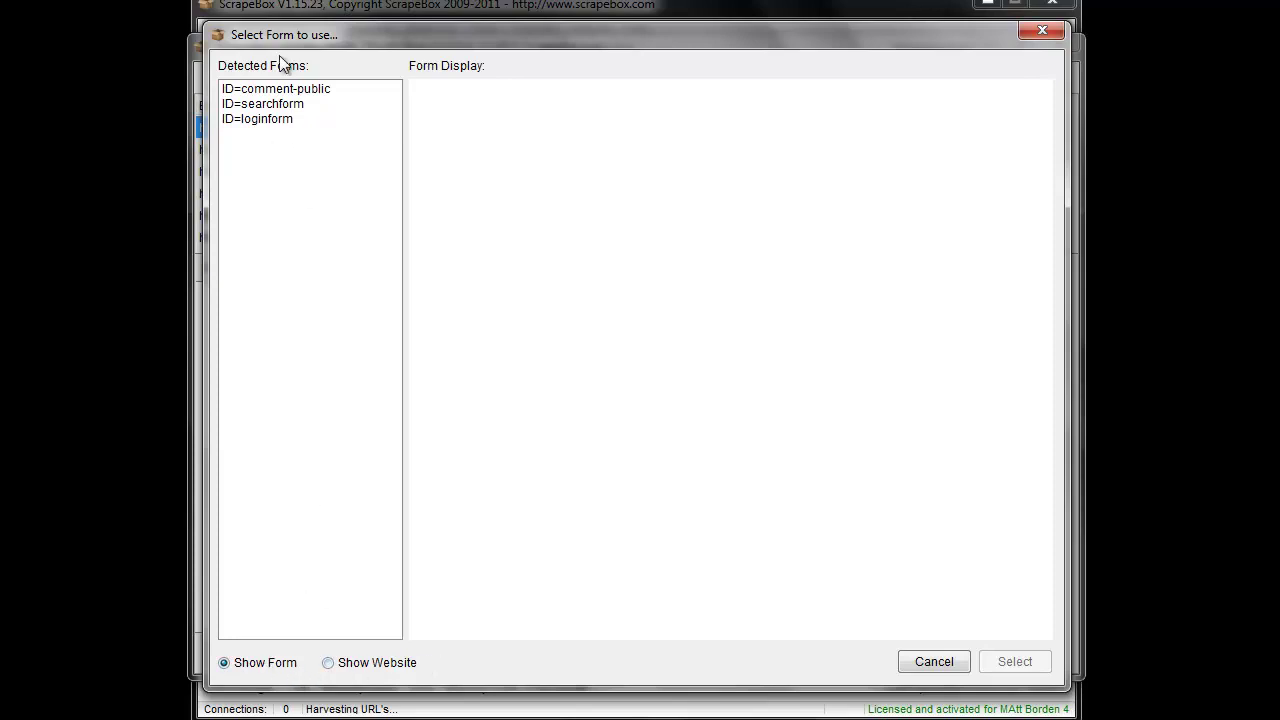
Preview the login, search and comment-public forms, checking comment-public on the live website too
click(276, 114)
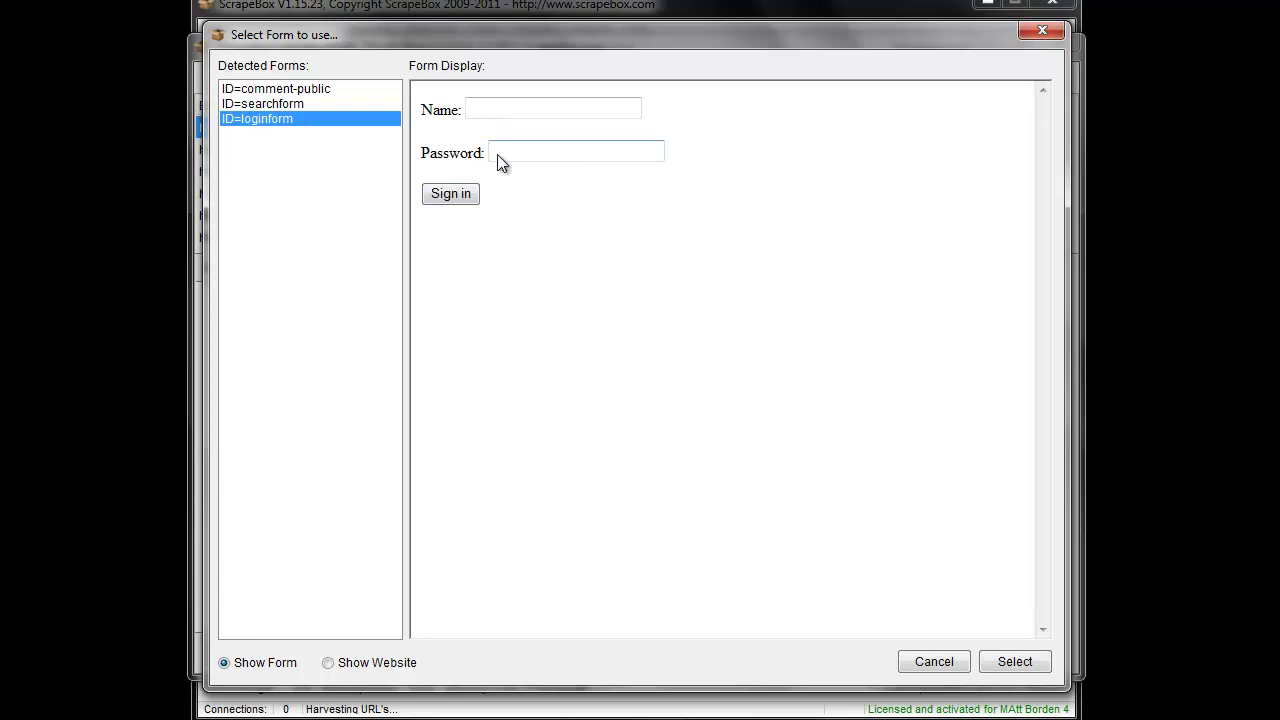
click(260, 105)
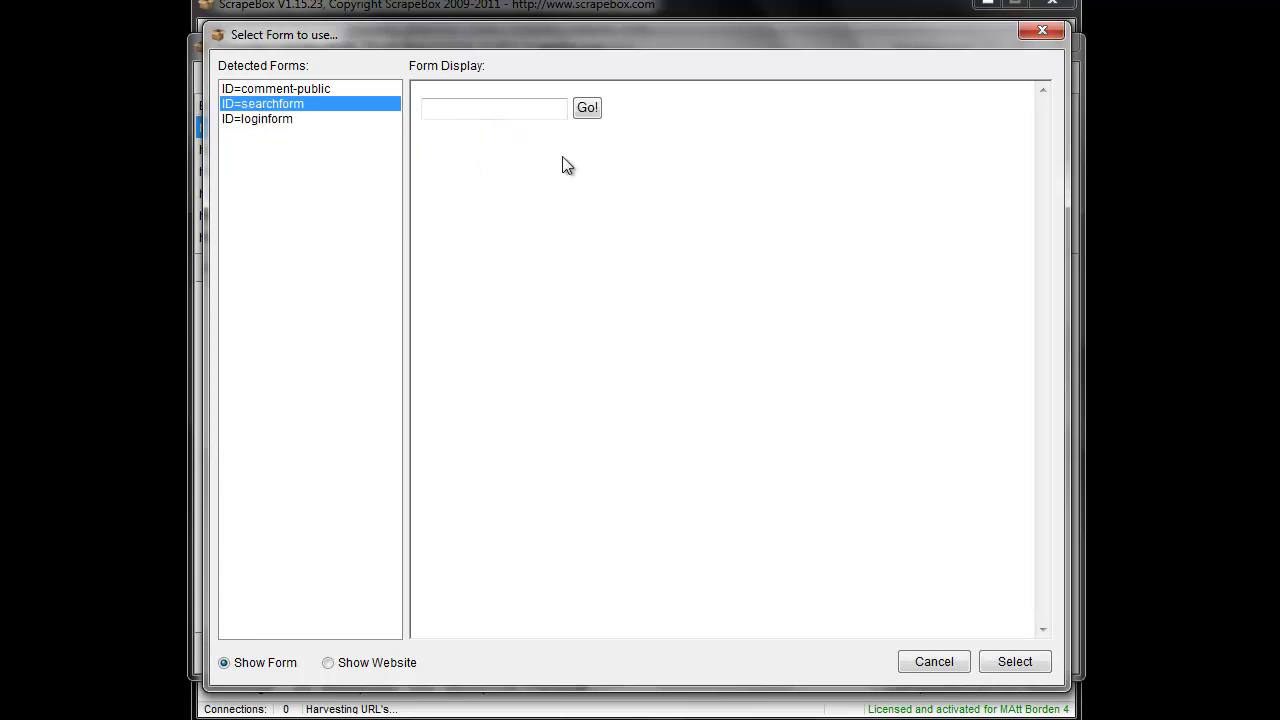
click(264, 90)
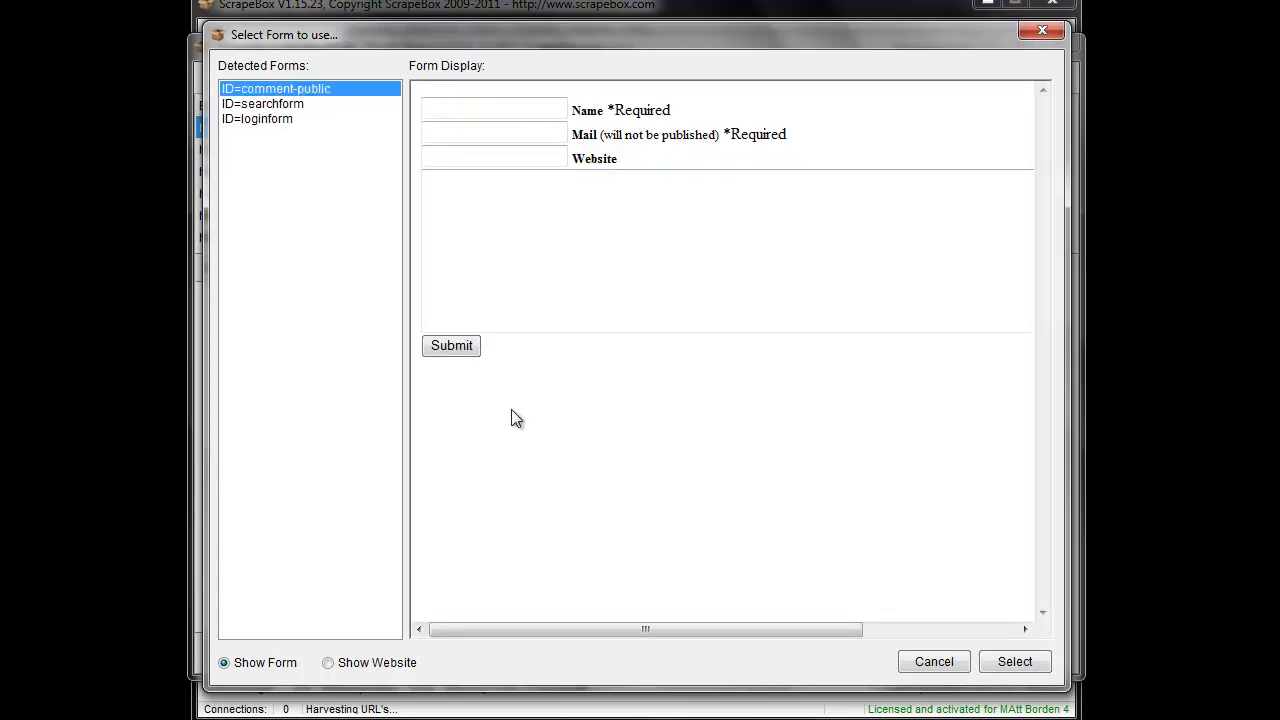
click(329, 662)
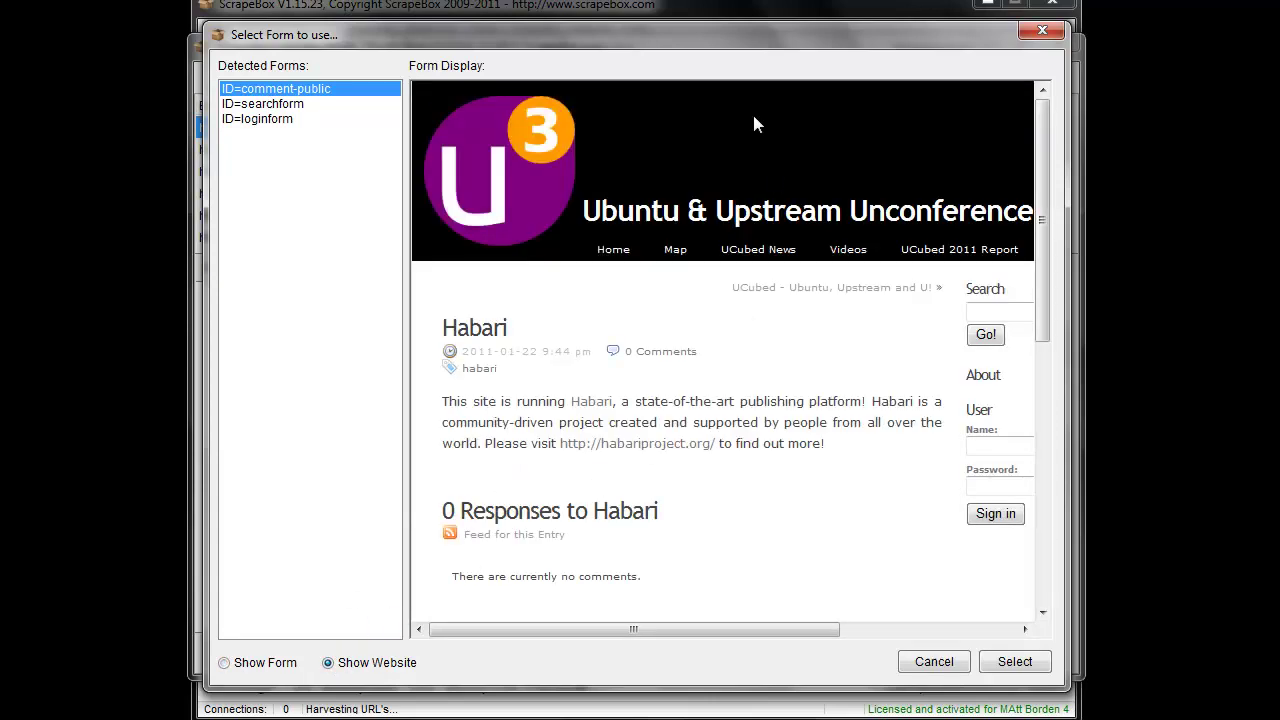
scroll(594, 390, down, 10)
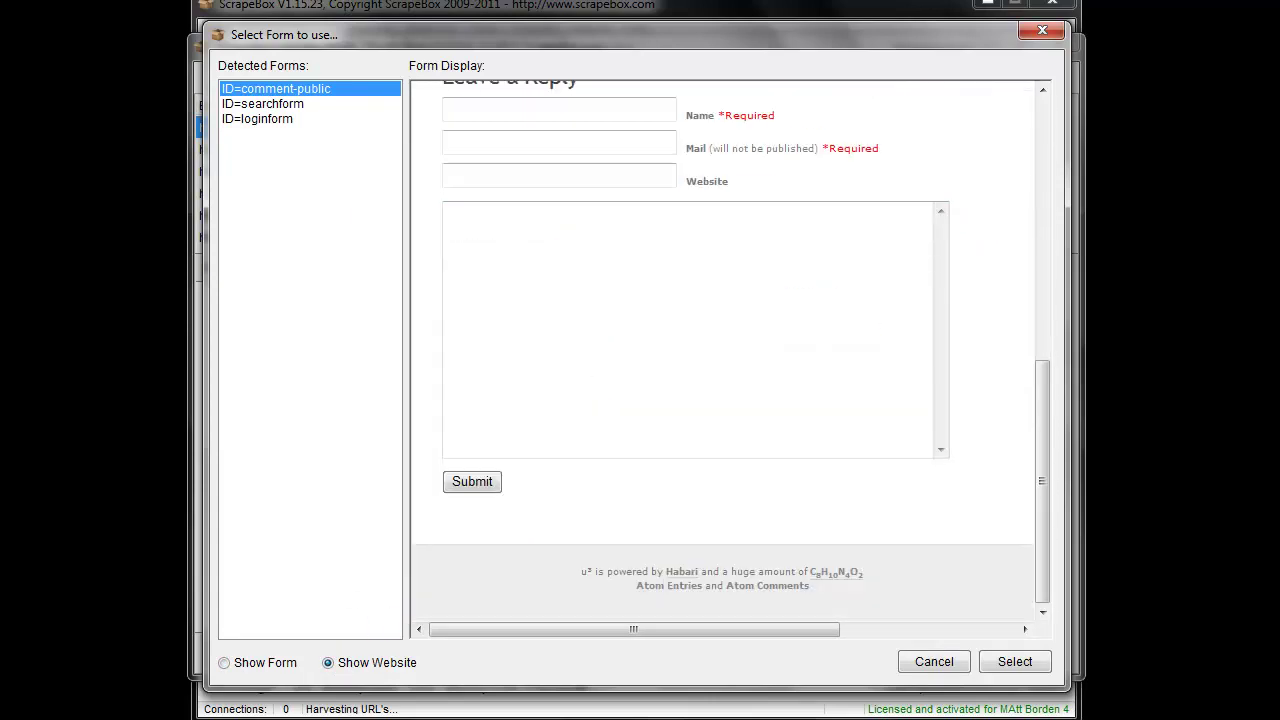
click(242, 660)
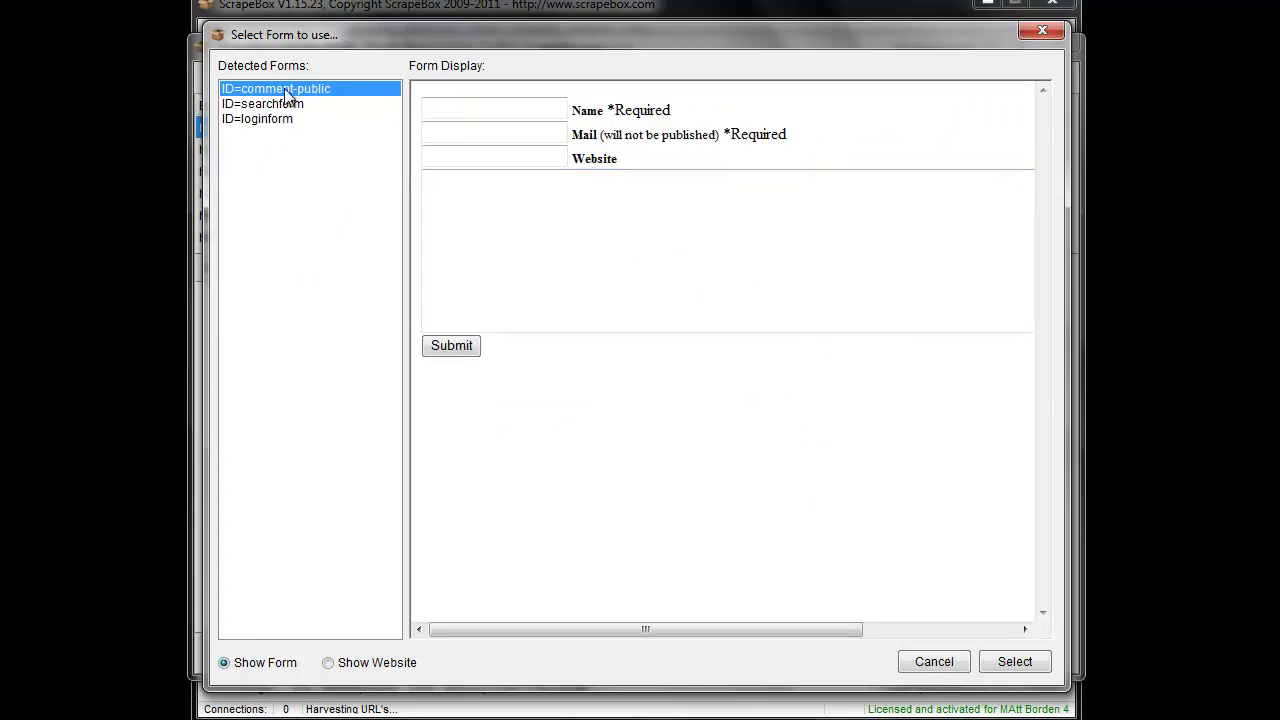
Use the comment-public form and map its Name field to $username
click(1024, 664)
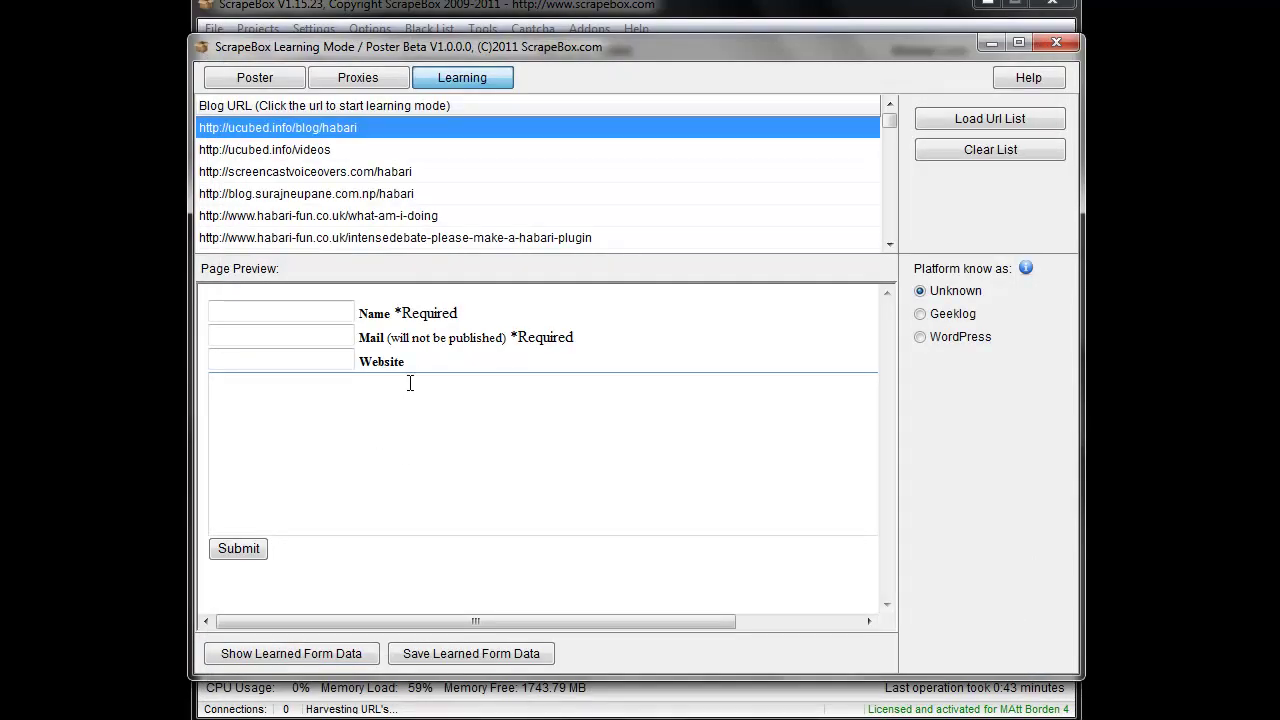
click(288, 309)
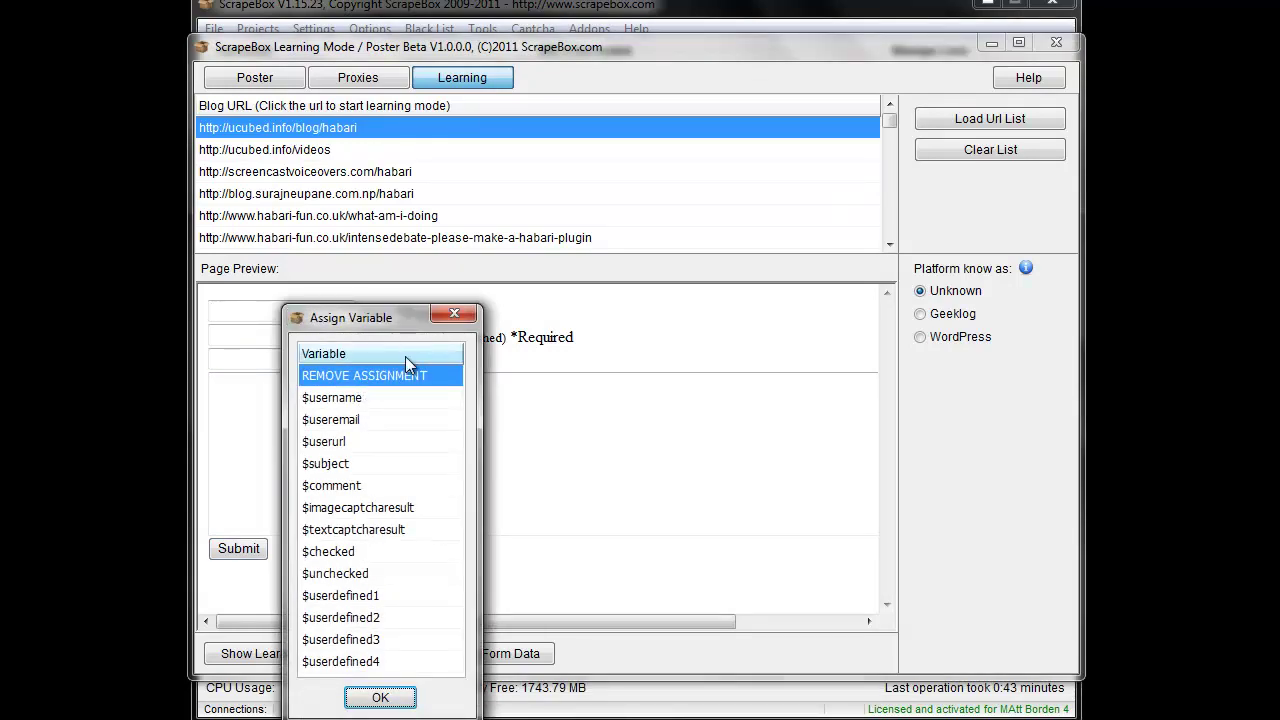
drag(377, 321, 679, 288)
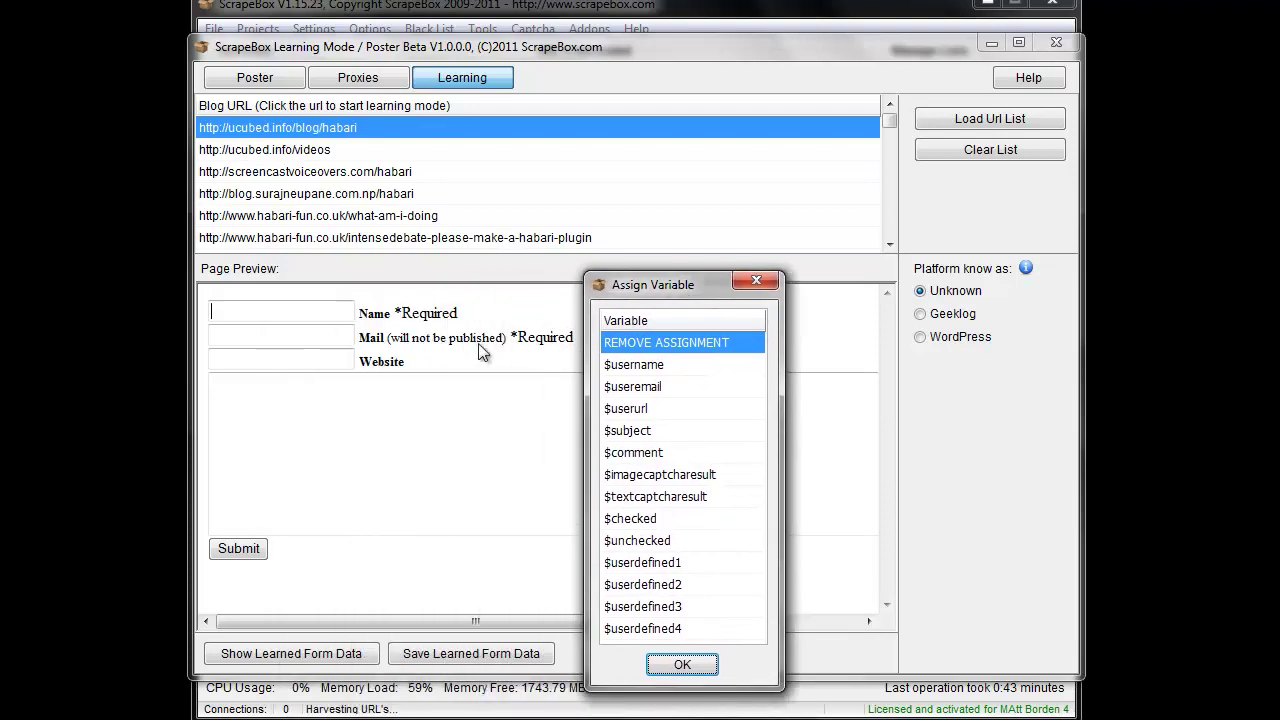
click(647, 366)
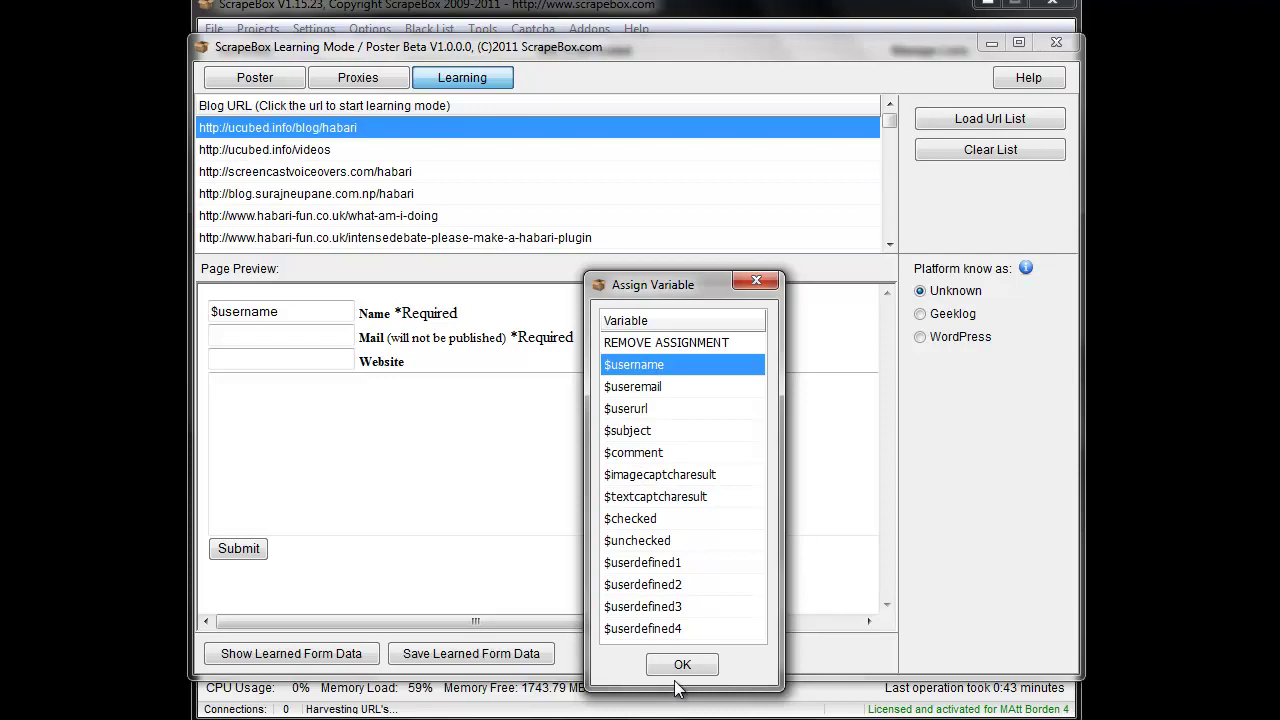
click(678, 664)
Map the Mail, Website and comment fields to $useremail, $userurl and $comment
click(240, 335)
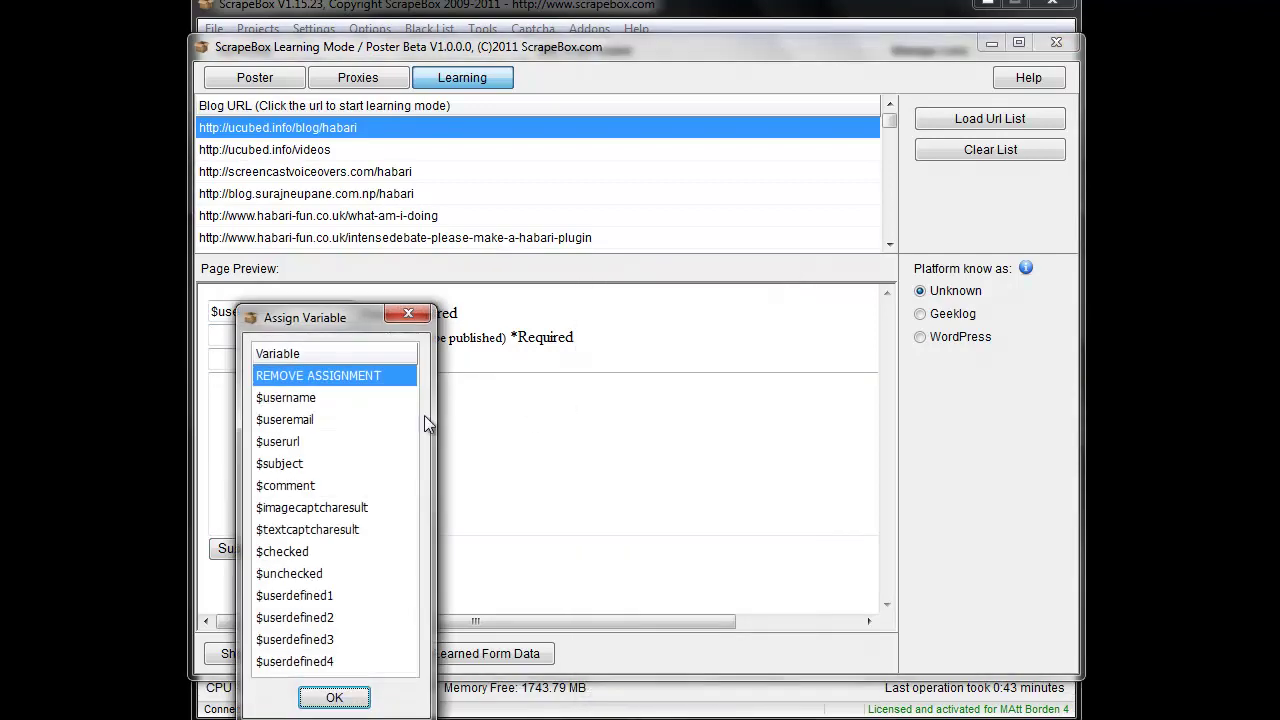
click(300, 420)
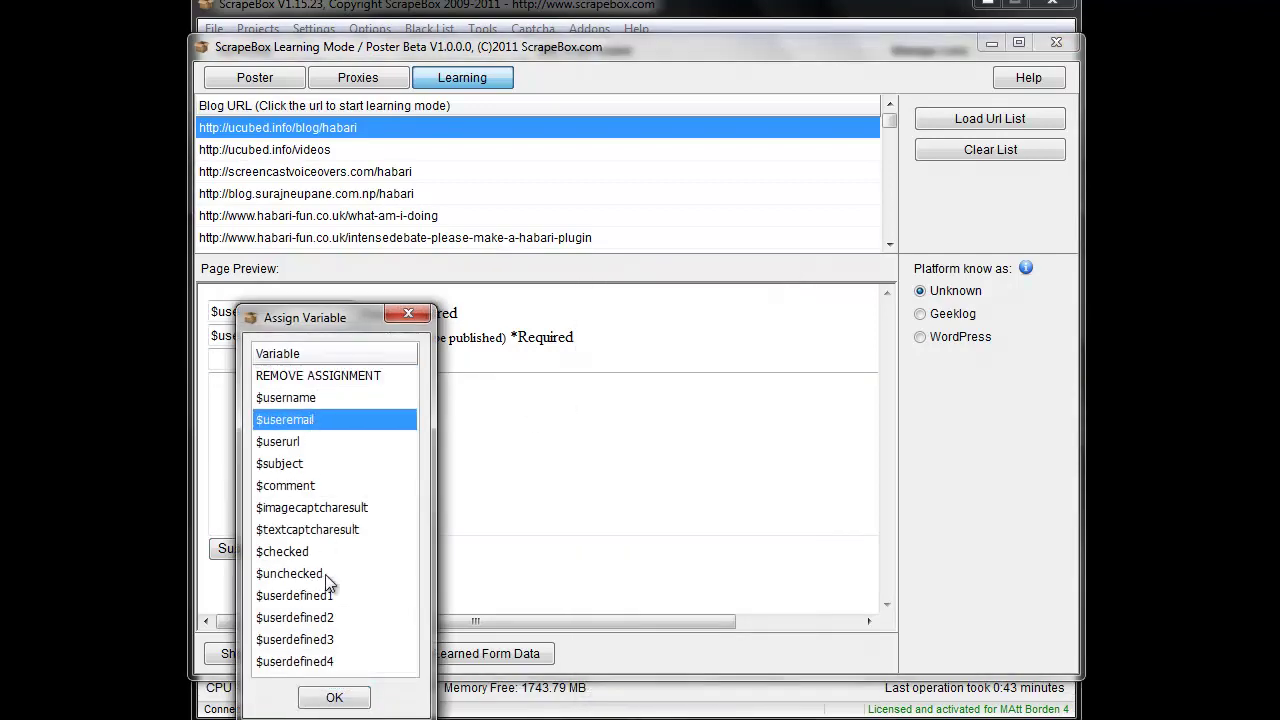
click(334, 697)
click(285, 355)
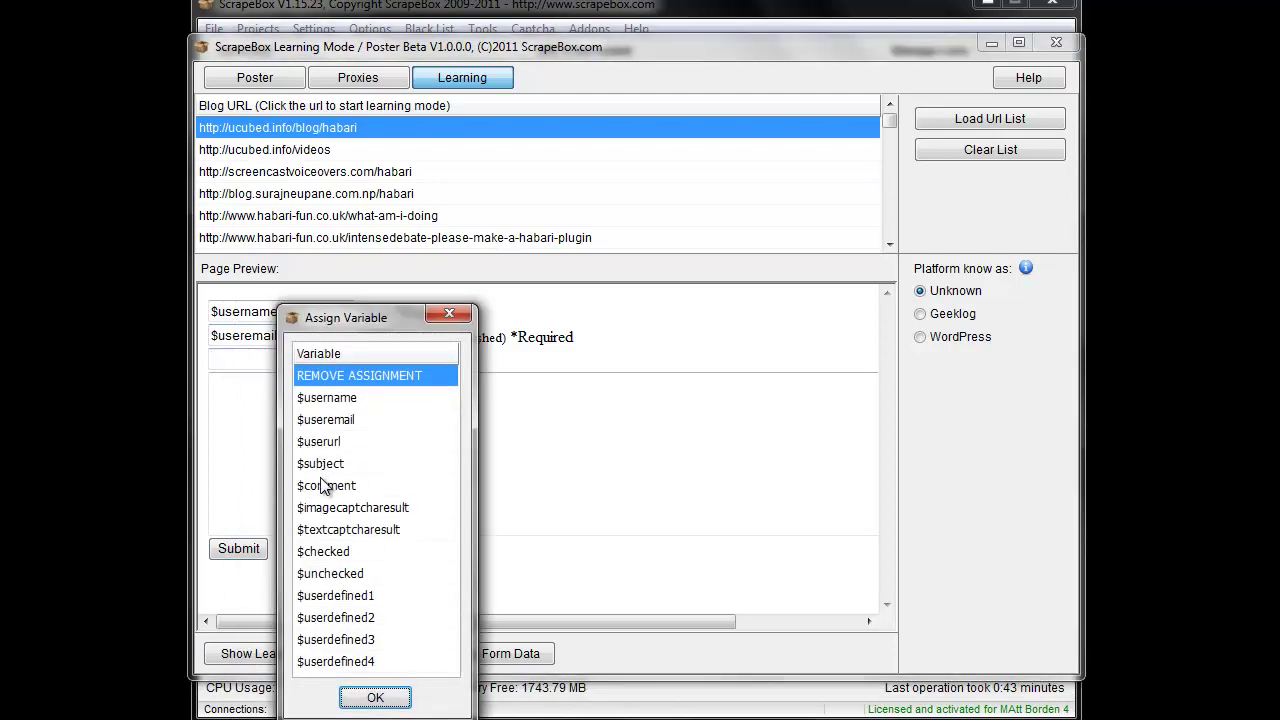
click(335, 443)
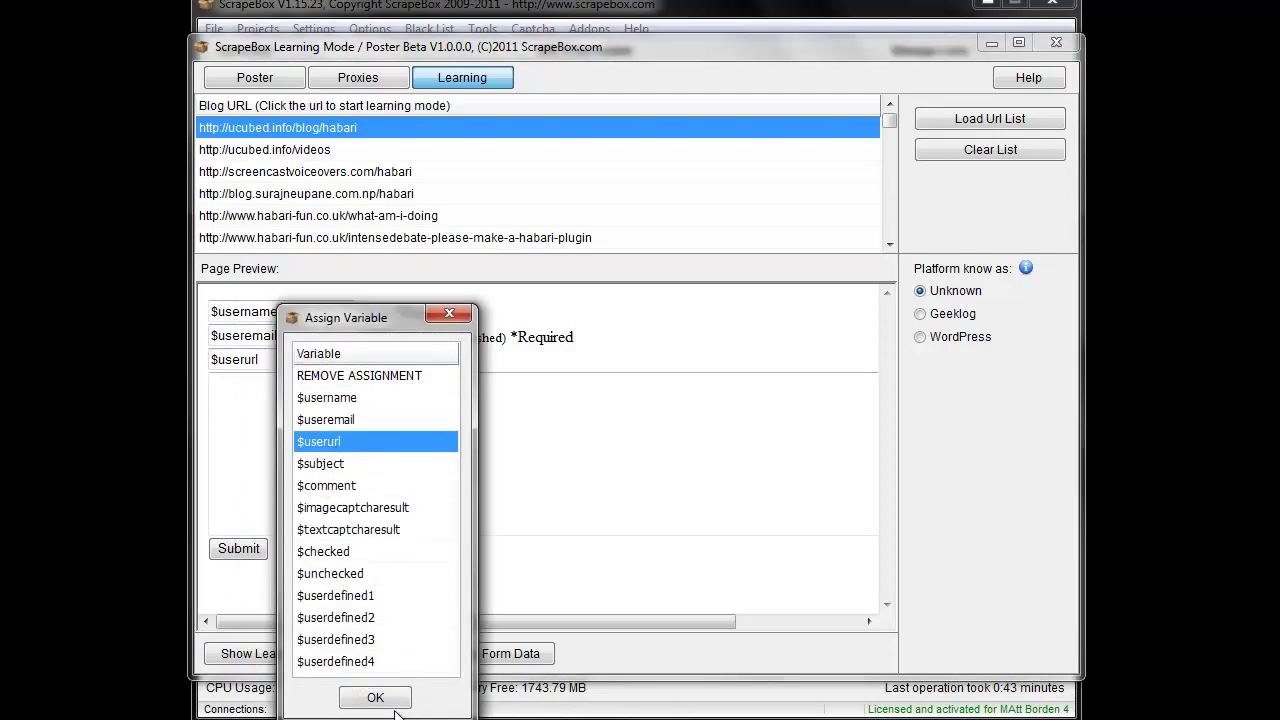
click(393, 700)
click(362, 458)
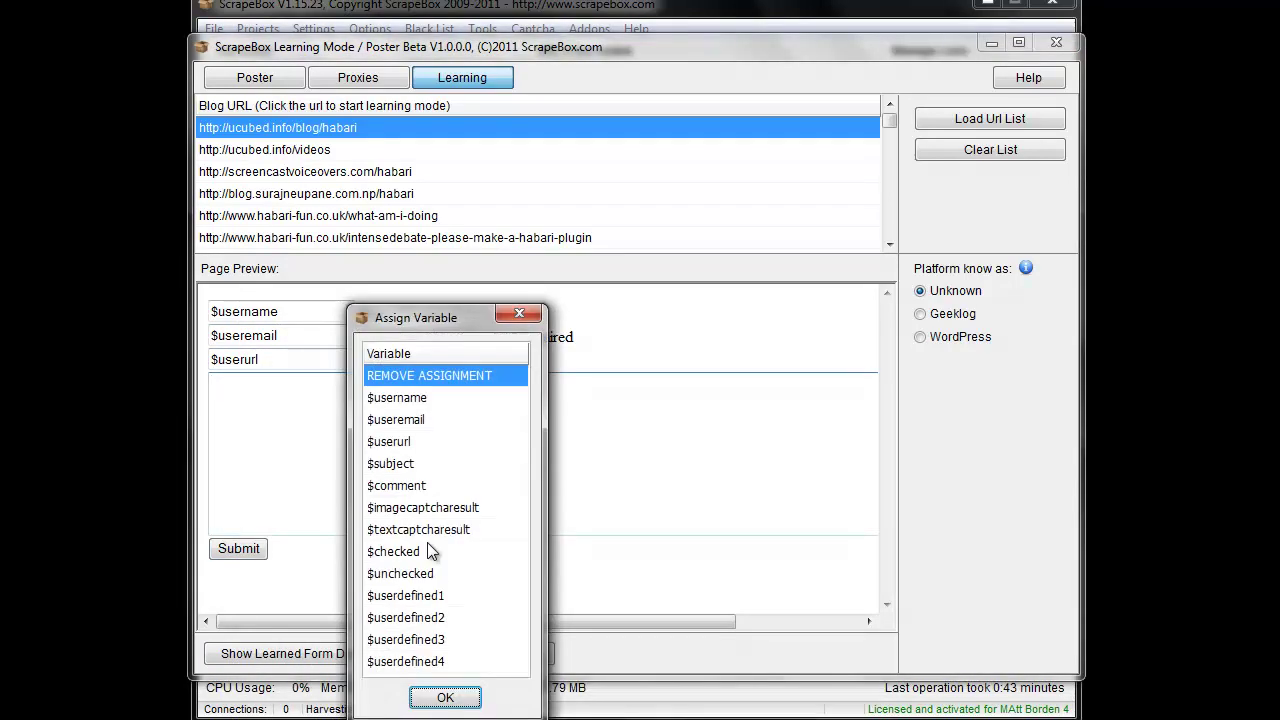
click(410, 487)
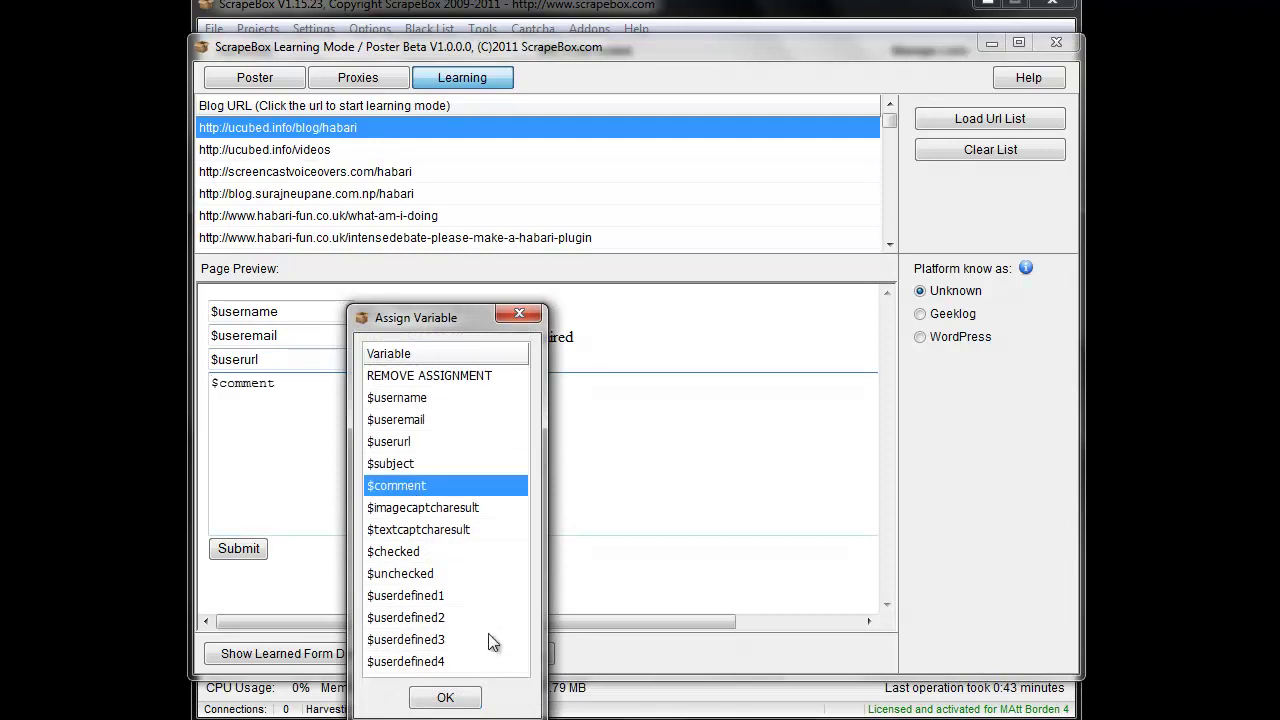
click(445, 700)
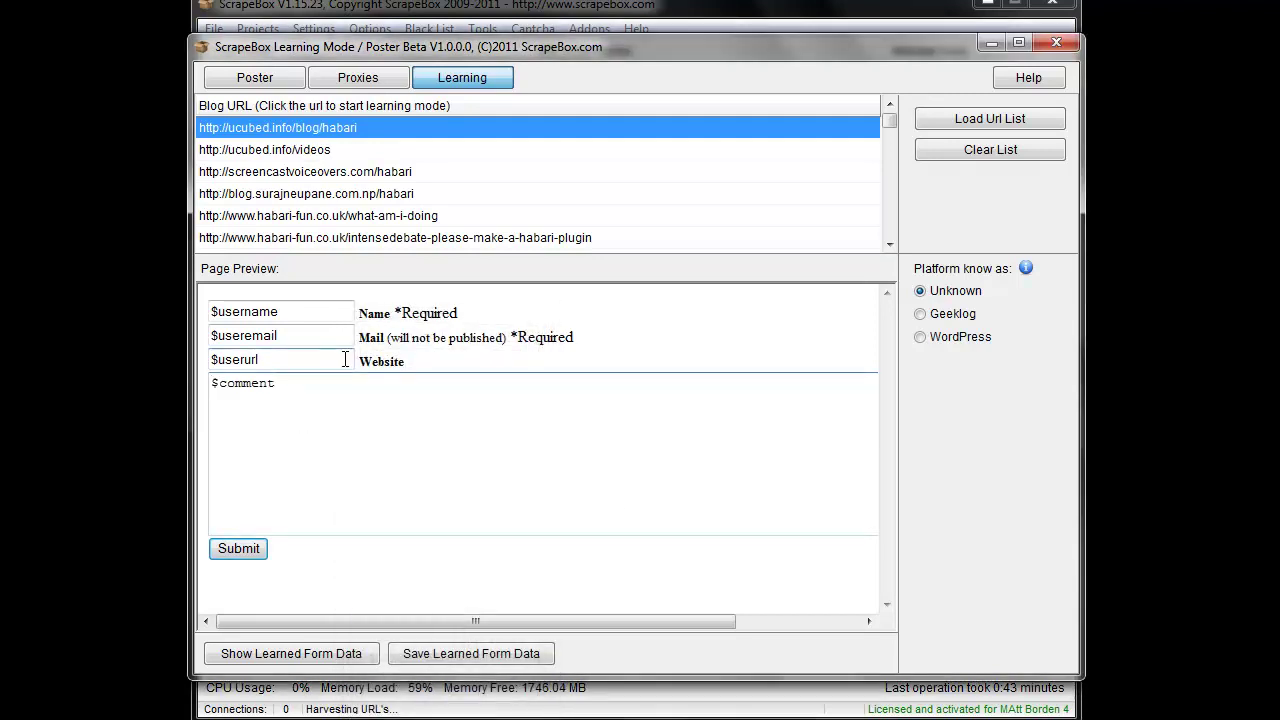
Open the second Habari blog, ucubed.info/videos, and select its comment-public form to verify the mappings
click(392, 149)
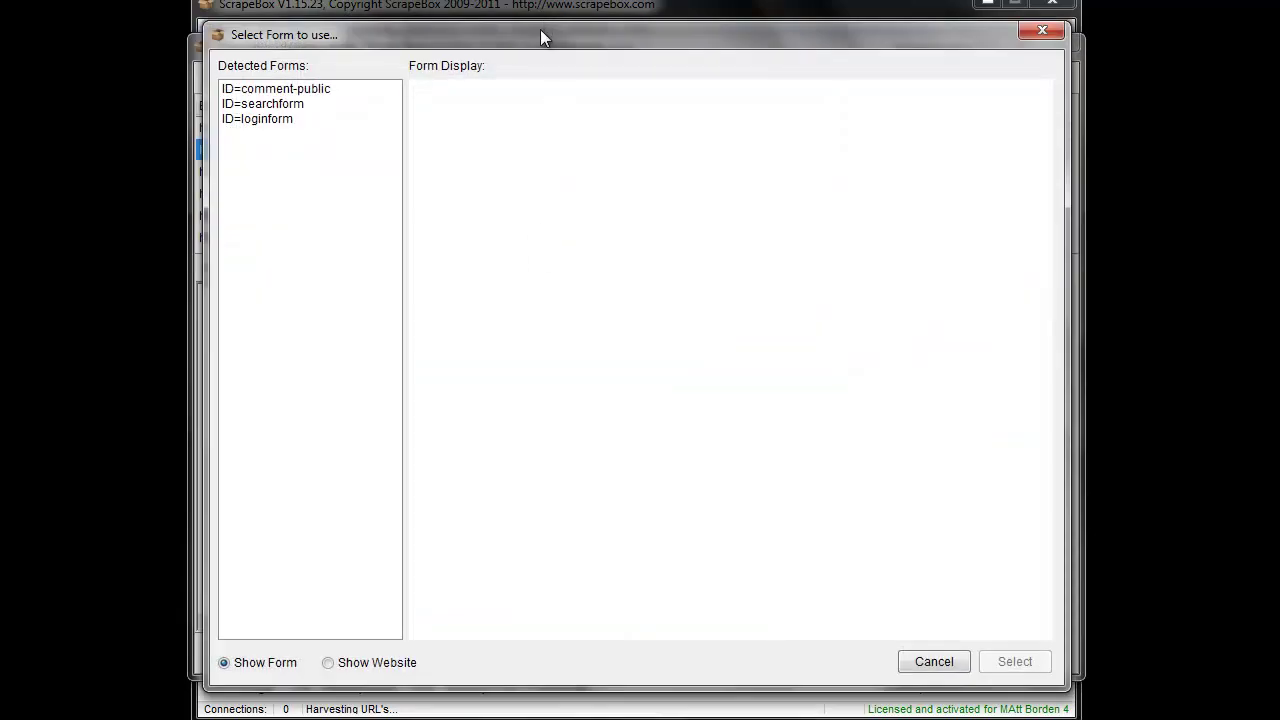
mouse_move(540, 31)
mouse_down()
mouse_move(935, 46)
mouse_move(534, 46)
mouse_move(896, 56)
mouse_move(535, 40)
mouse_up()
click(269, 96)
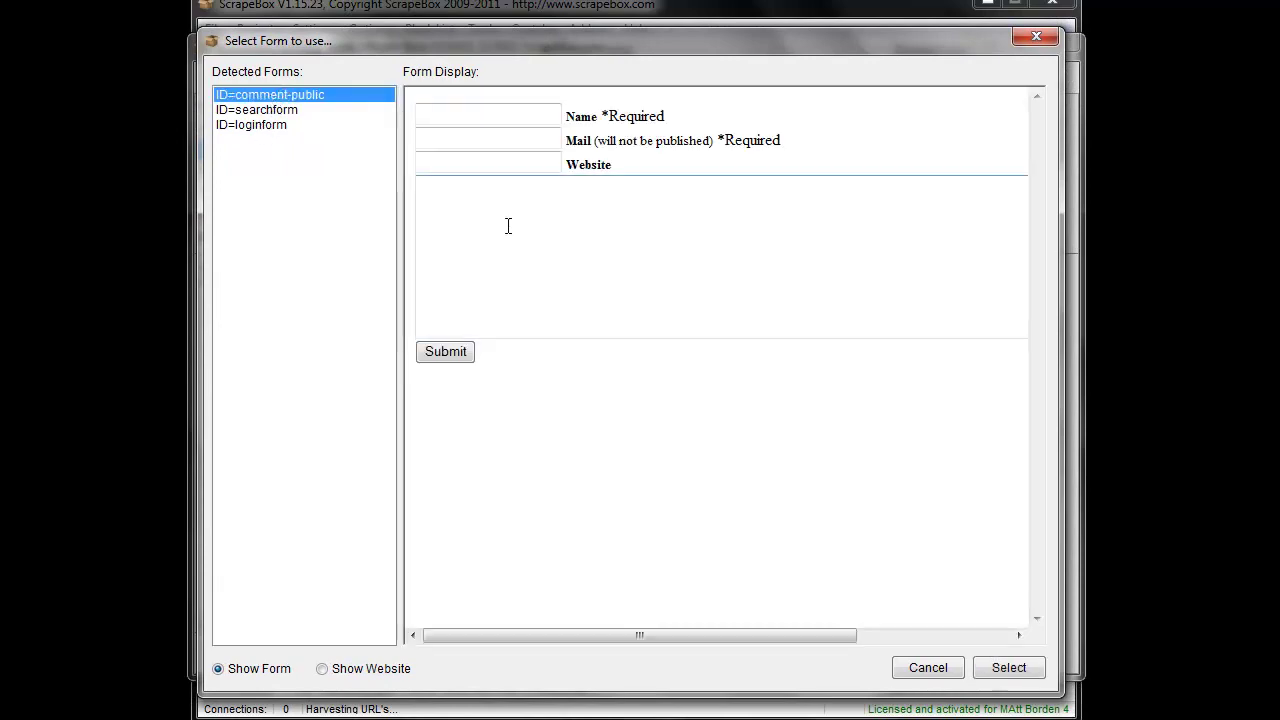
click(1012, 670)
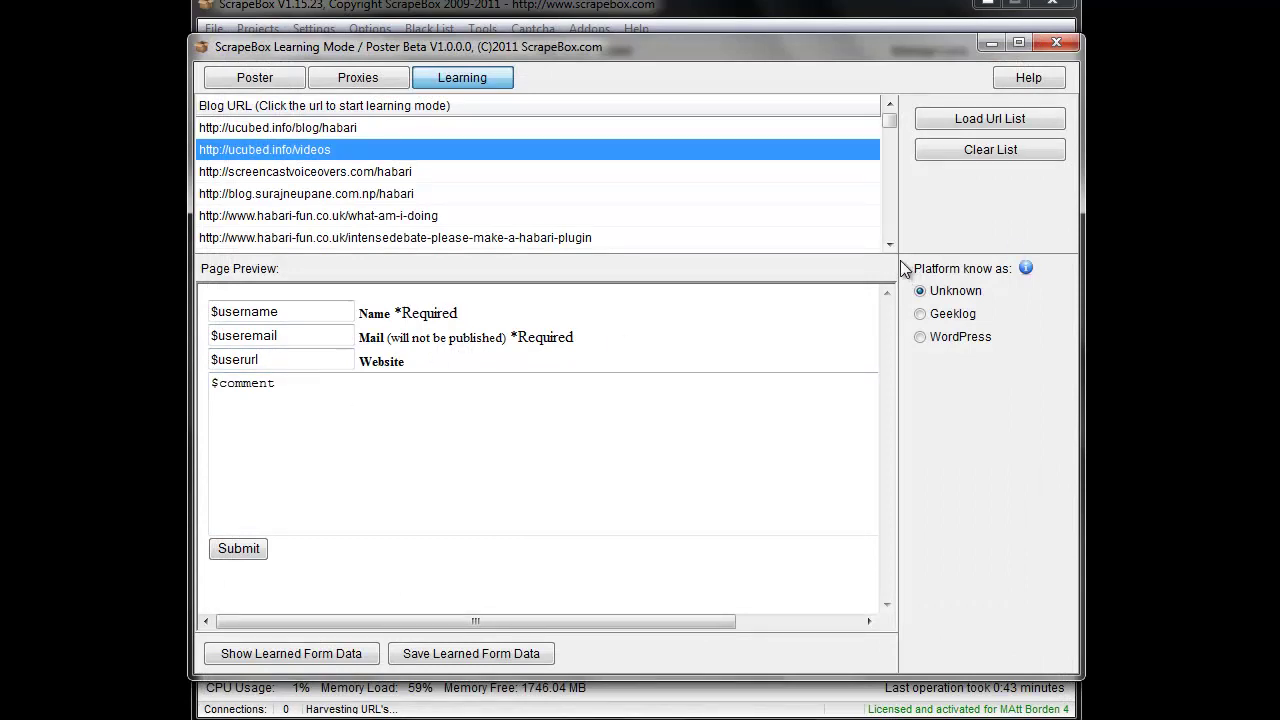
scroll(890, 250, down, 10)
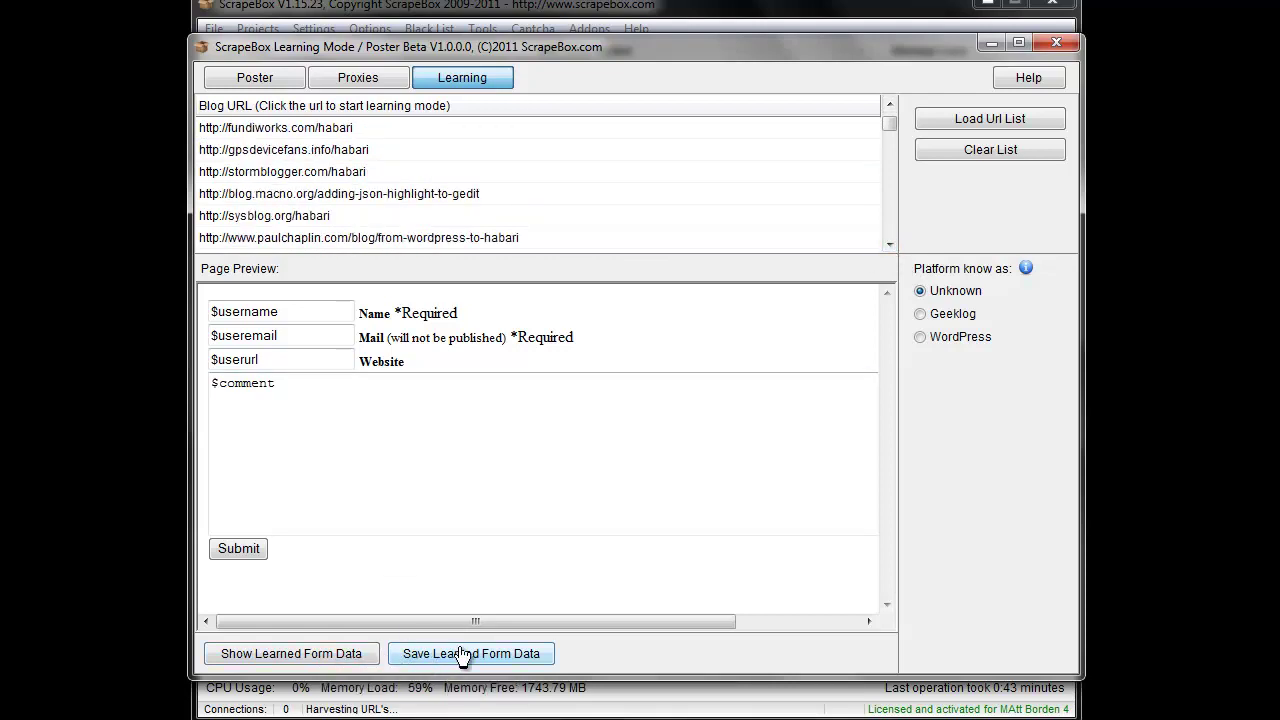
Start saving the learned form data and enter Habari1 as the file name
click(462, 662)
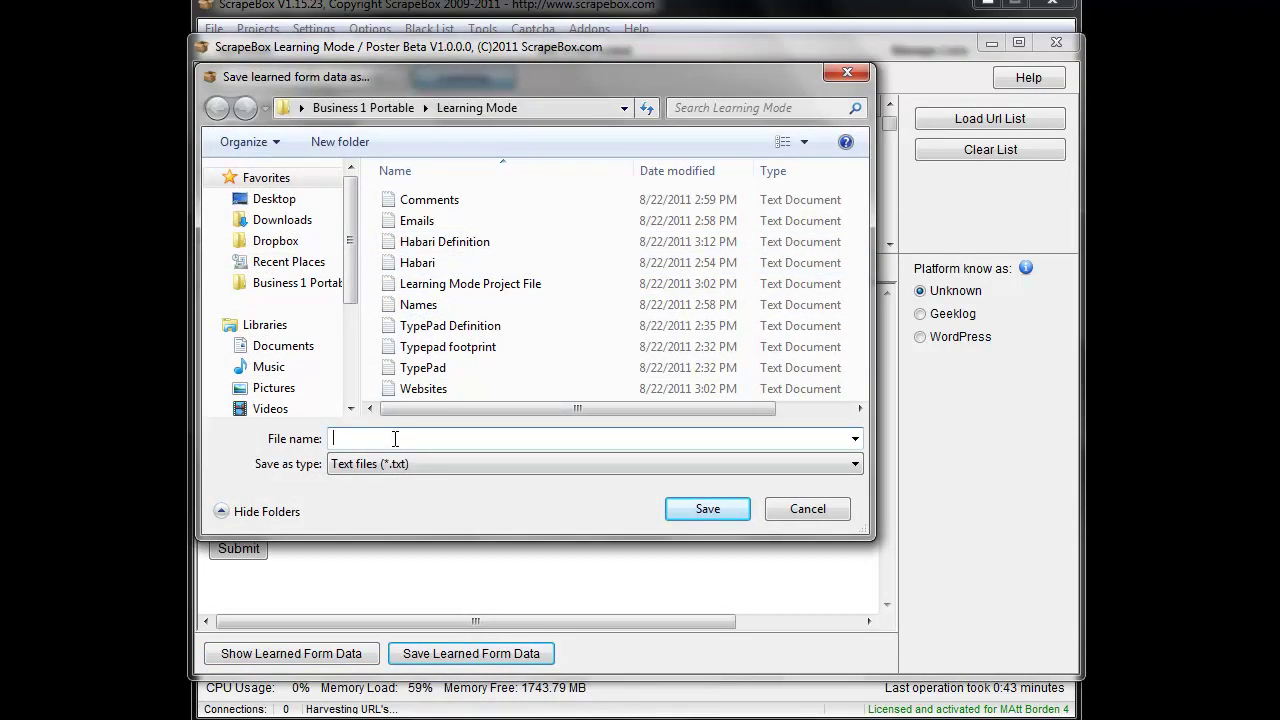
text(Hari)
key(BackSpace)
text(b)
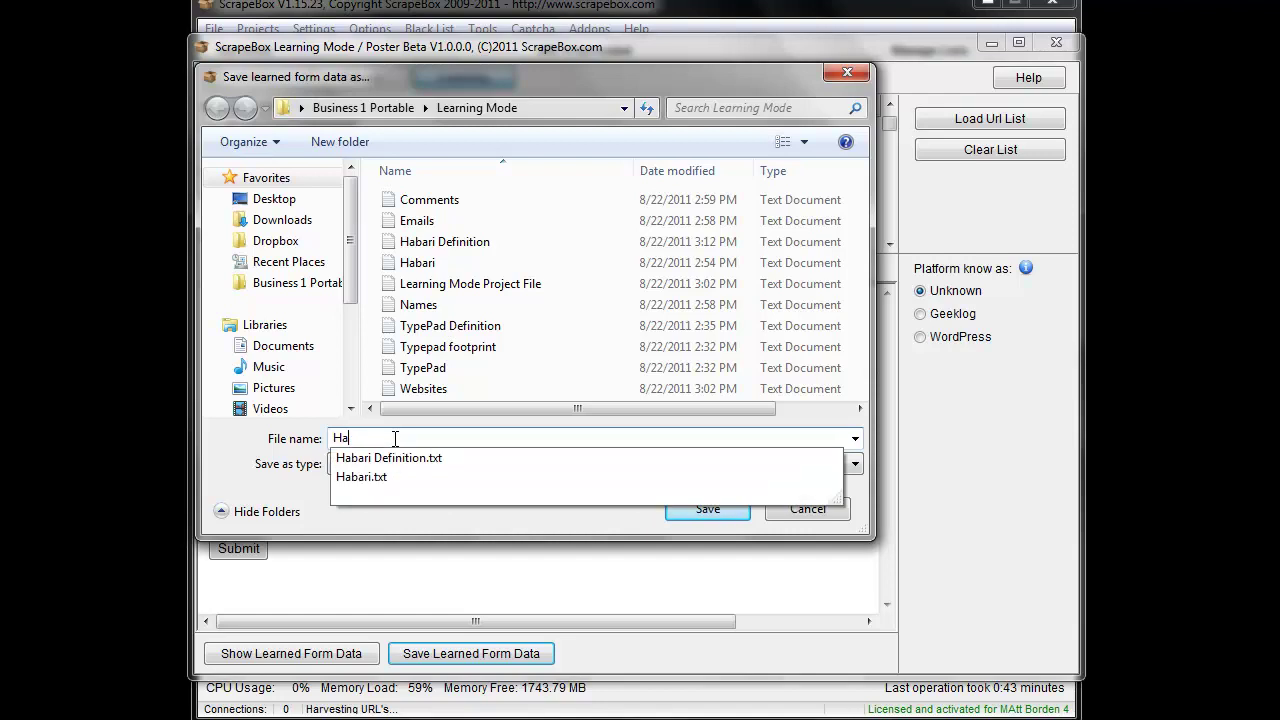
text(ari1)
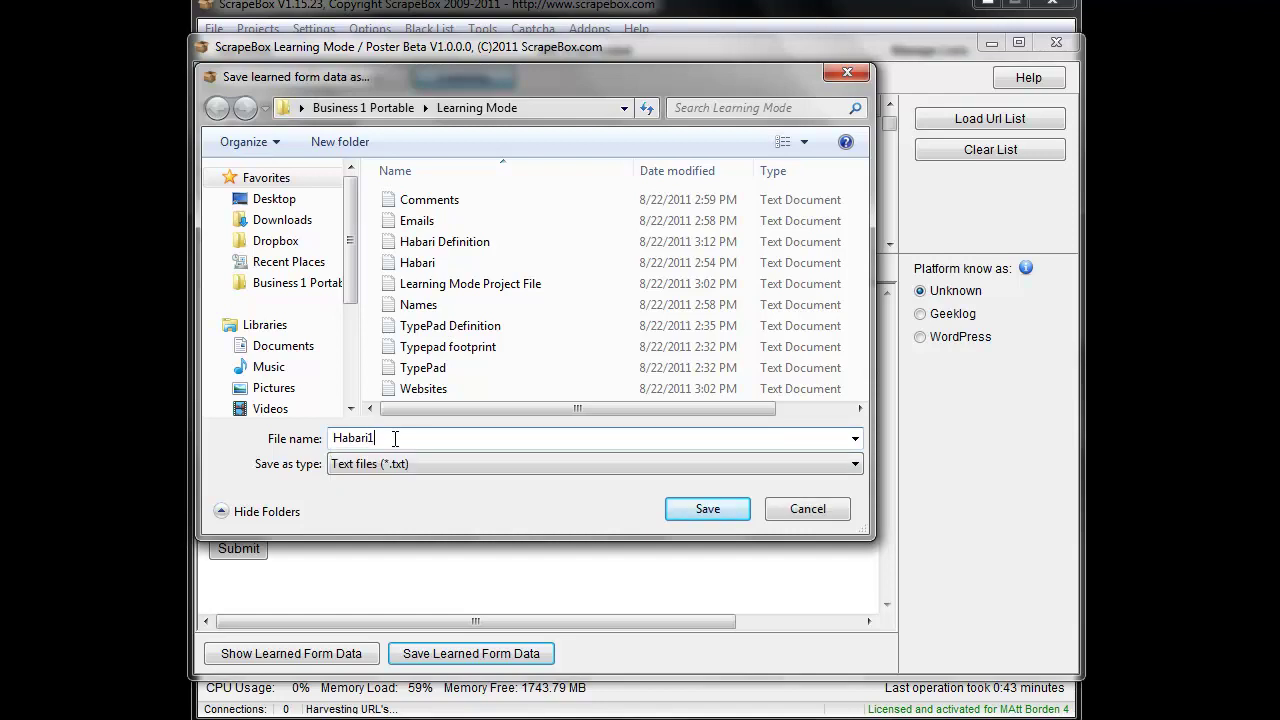
Save the Habari1 file and load Habari1 as the poster's definition file
key(Return)
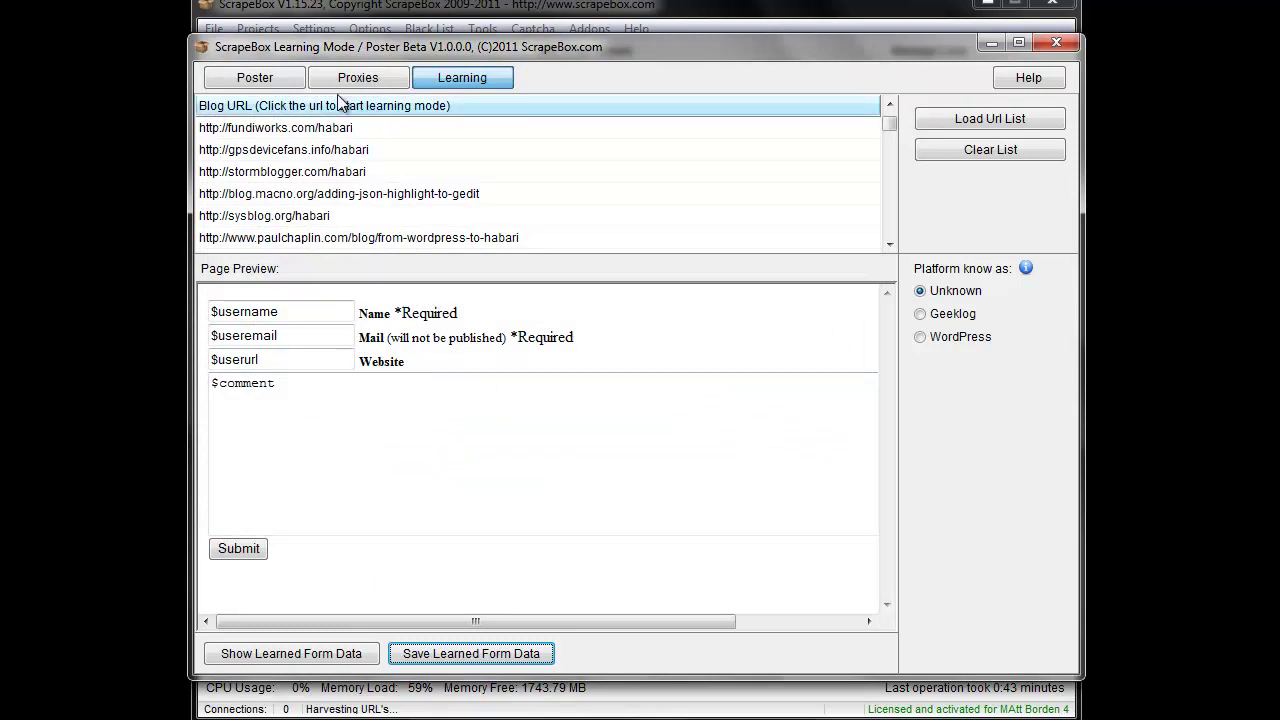
click(278, 84)
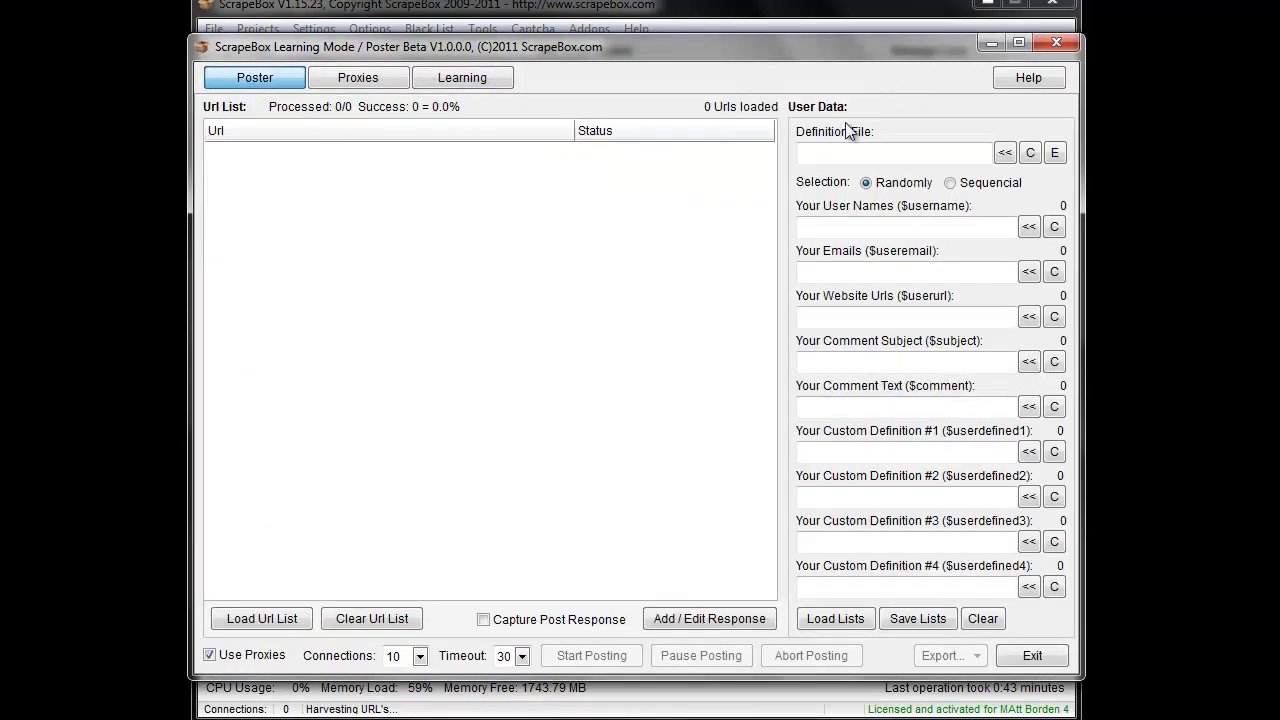
click(1012, 153)
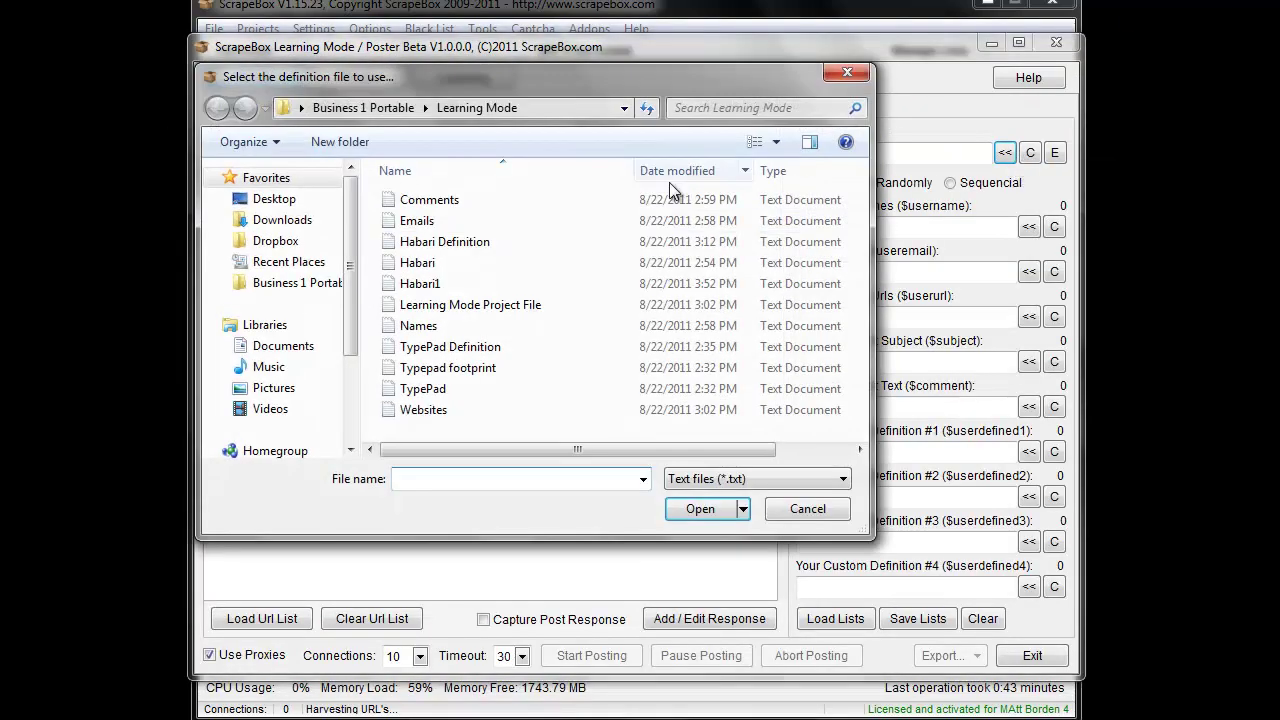
double_click(420, 285)
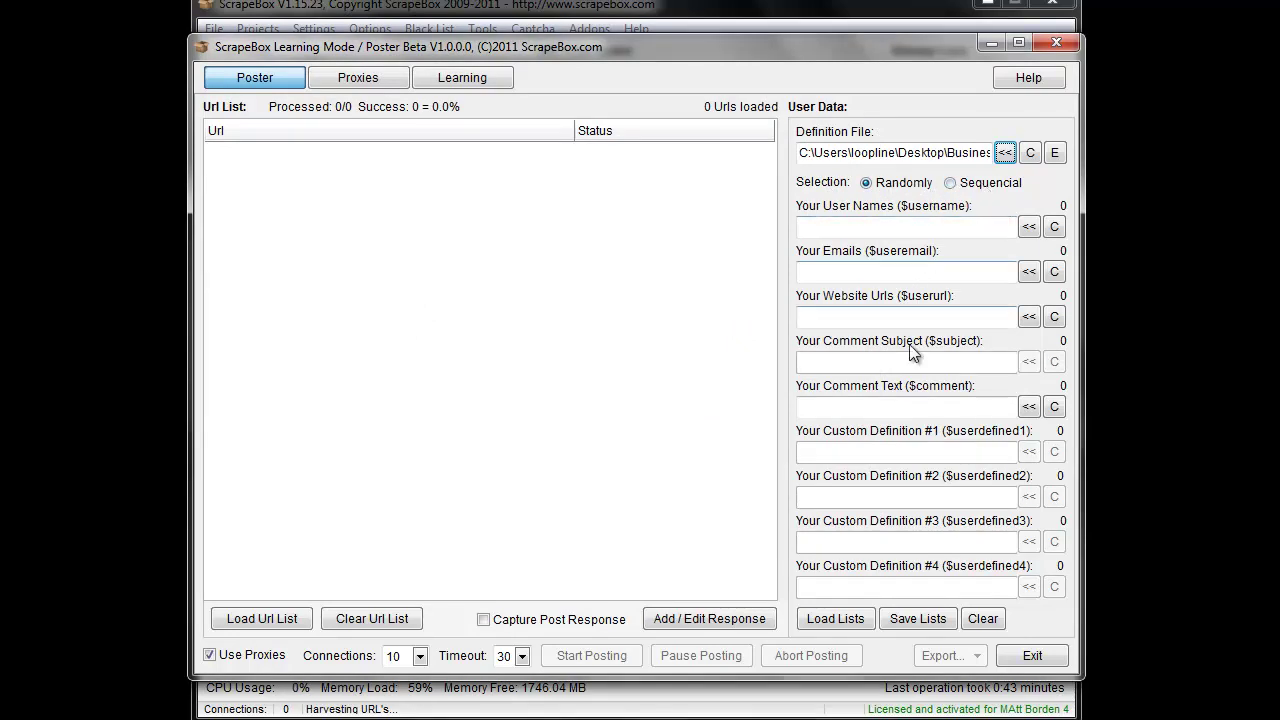
Load all data lists from the Learning Mode Project File: 100 names, 100 emails, 50 URLs, 80 comments
click(1029, 226)
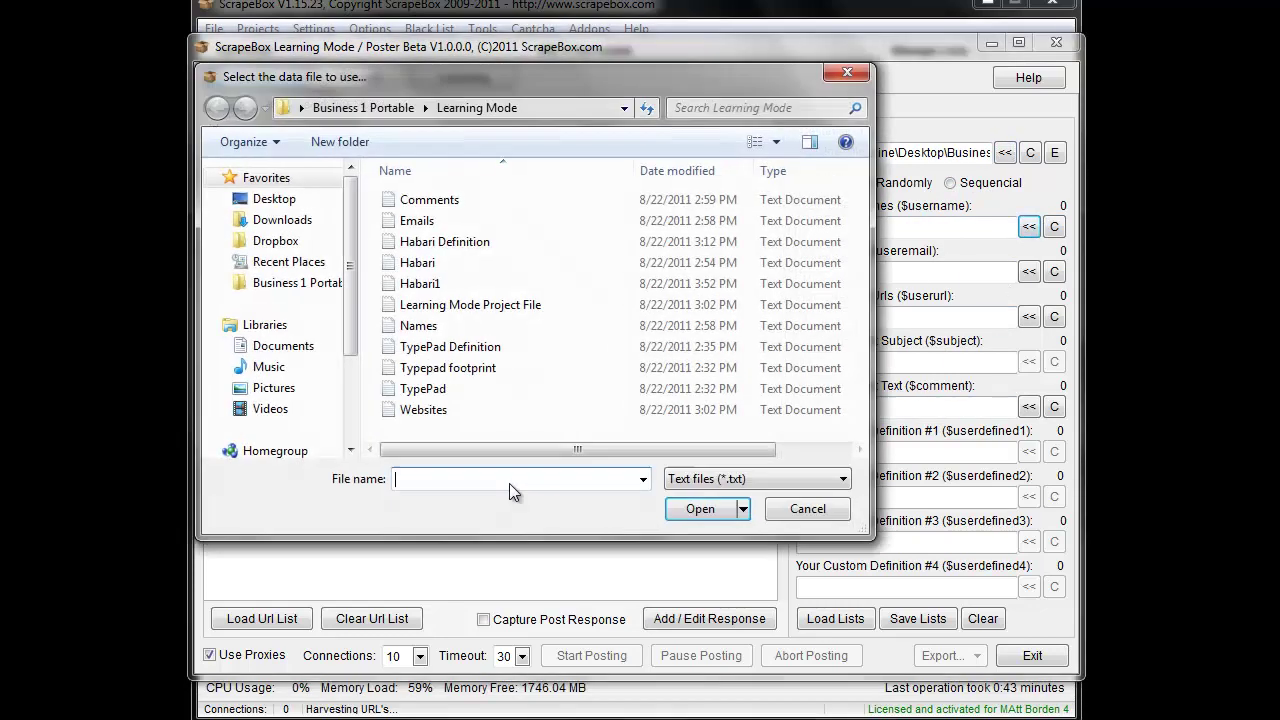
click(865, 510)
click(835, 618)
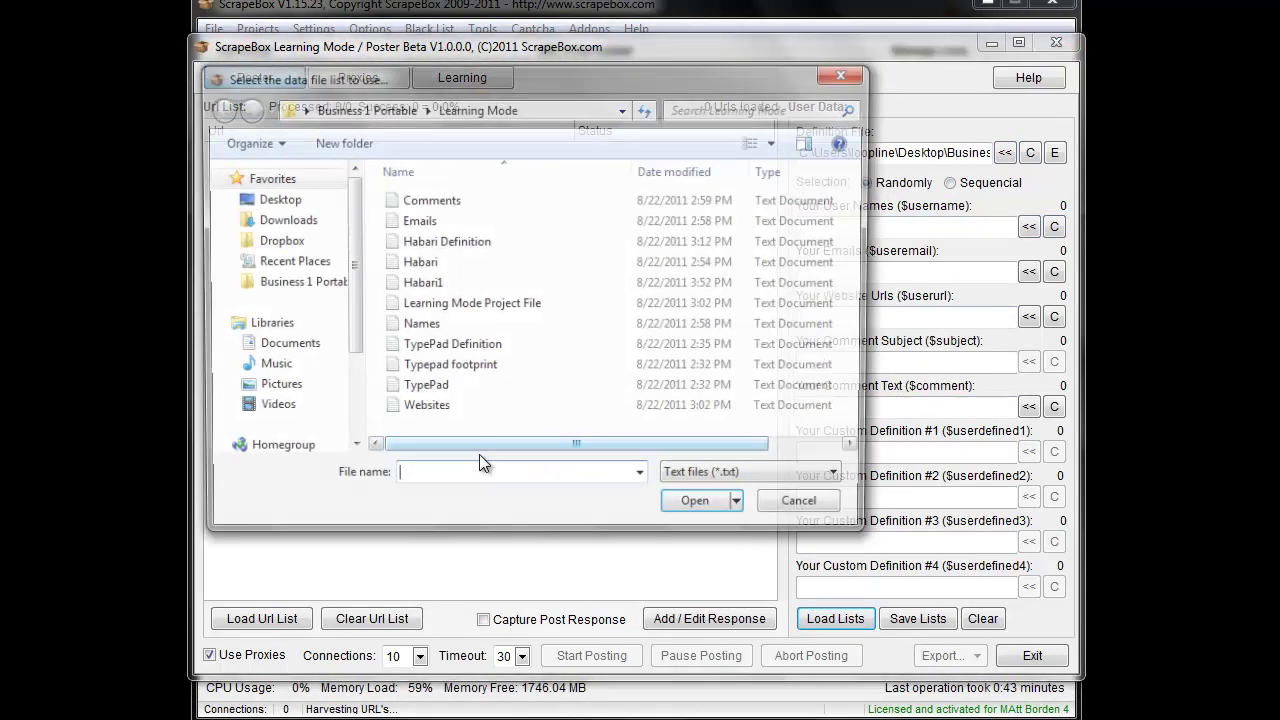
double_click(497, 308)
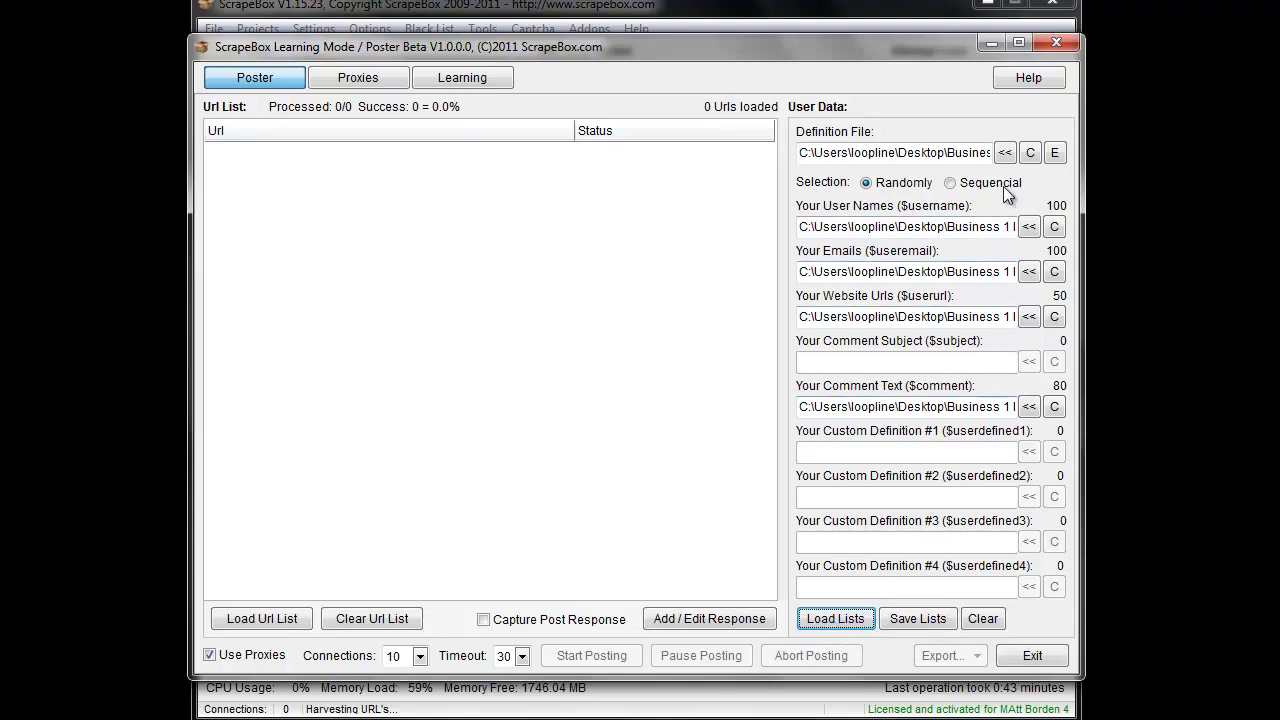
Load the Habari URL list of 299 blogs into the poster
click(250, 617)
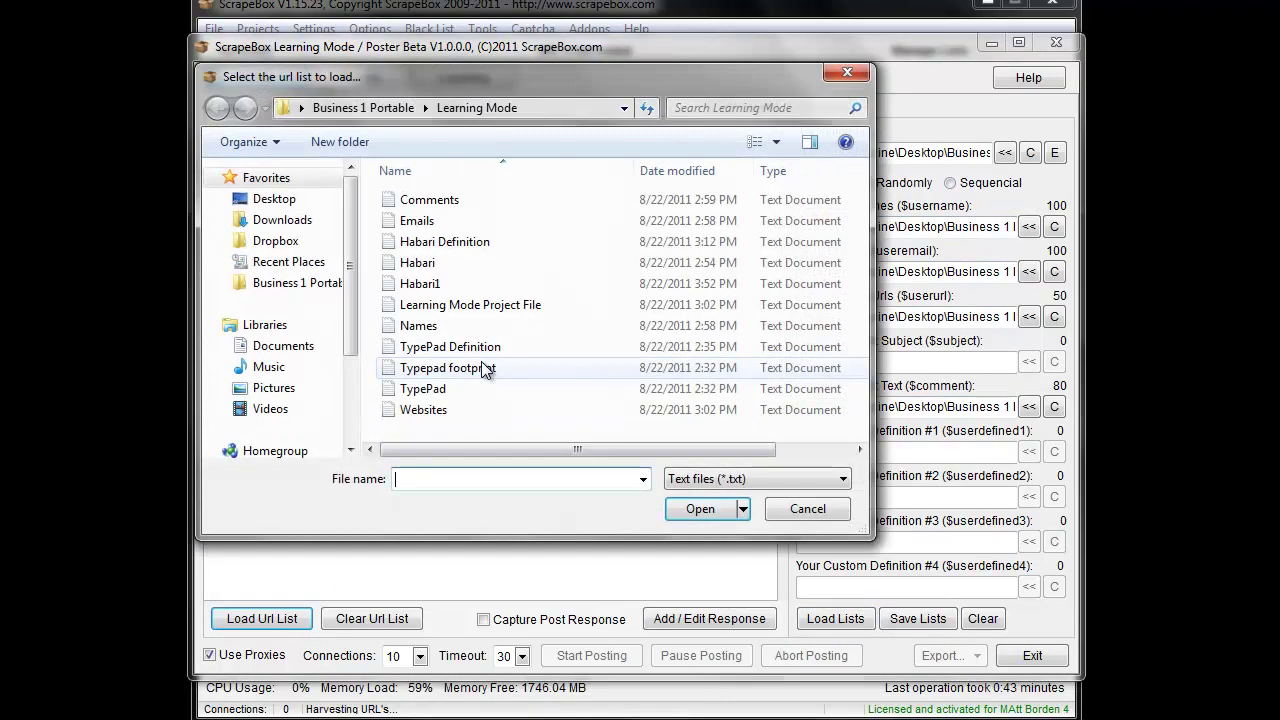
double_click(446, 262)
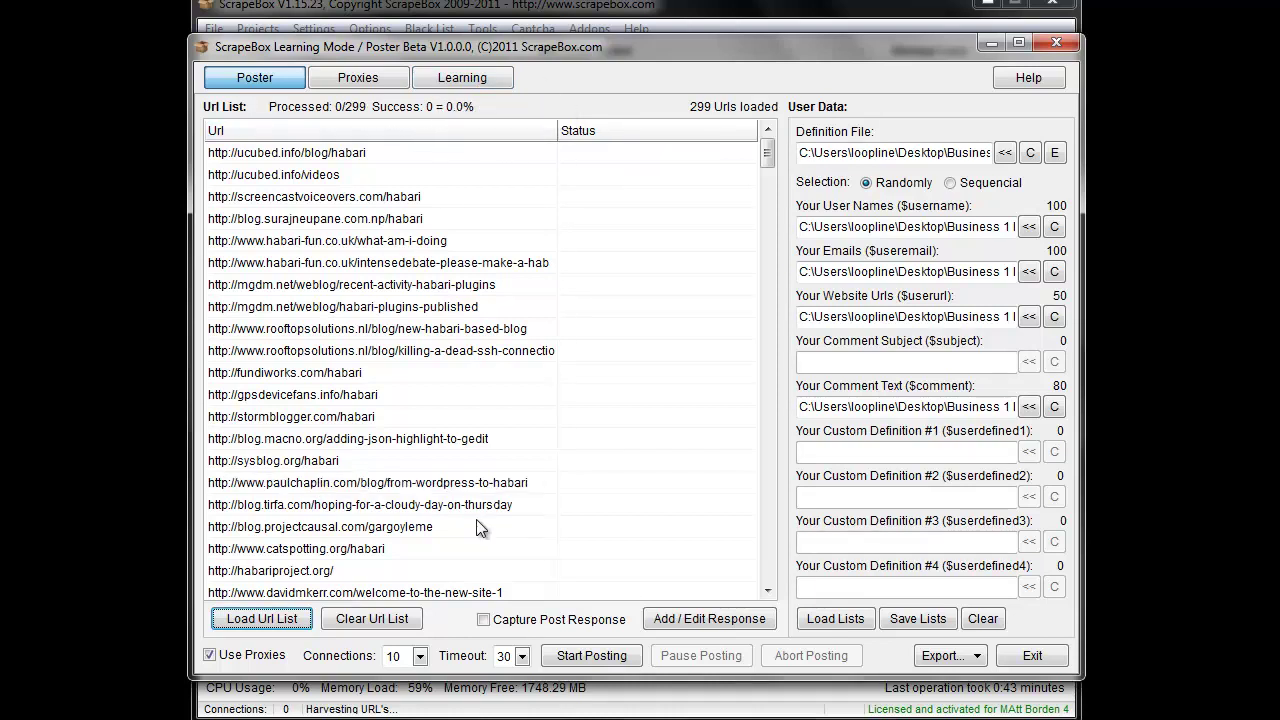
Enable Capture Post Response, start posting to the 299 Habari URLs, then abort after 36
click(484, 620)
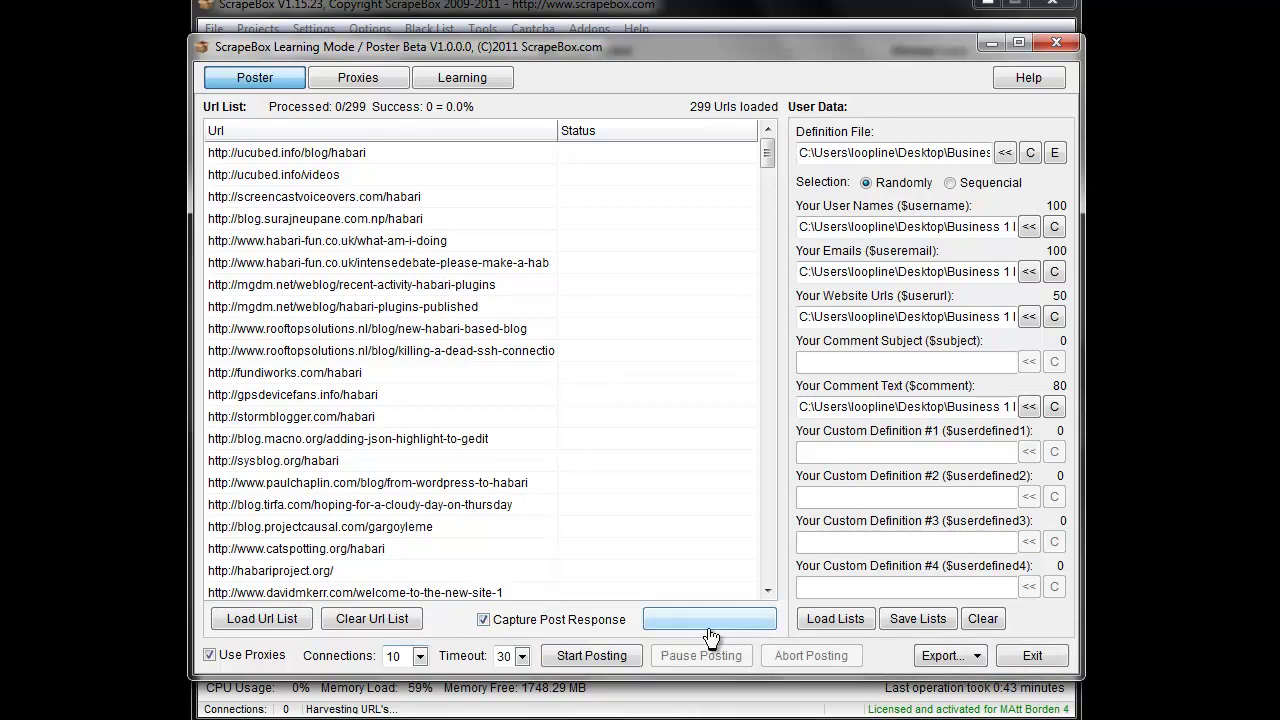
click(592, 655)
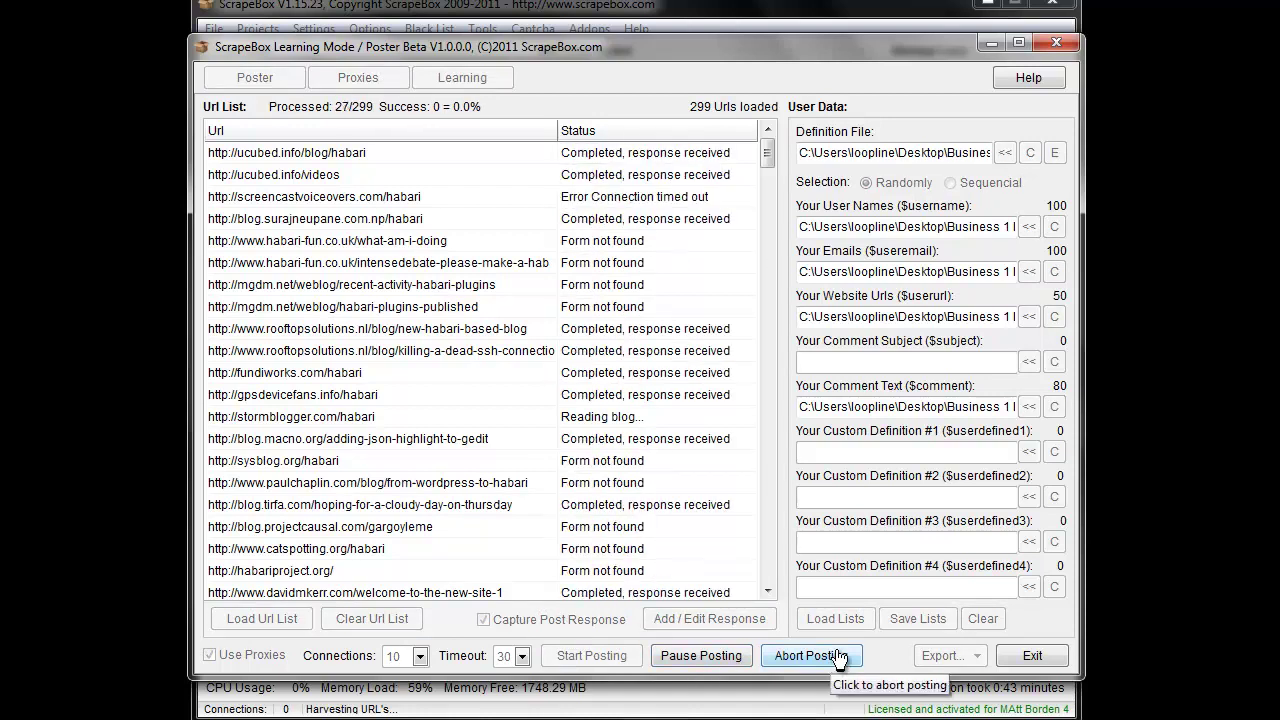
click(838, 656)
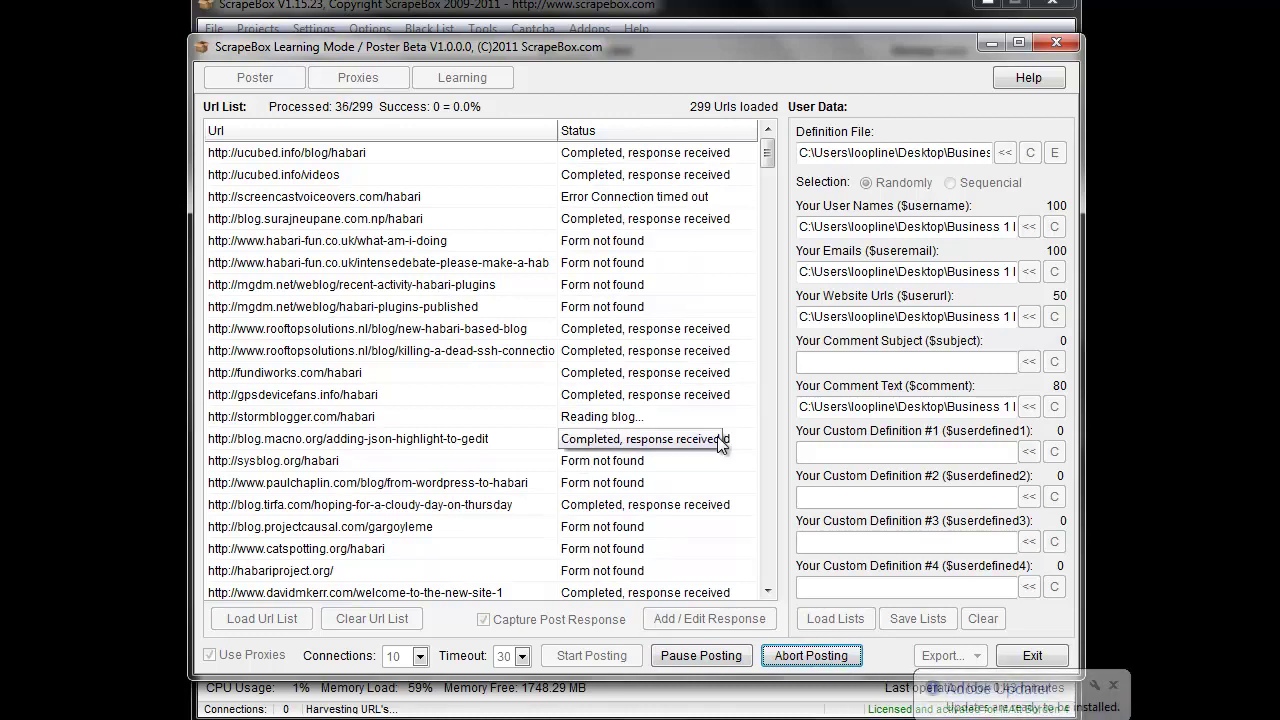
From the fundiworks.com/habari captured page, save 'Your comment is pending moderation.' as a success response
click(665, 621)
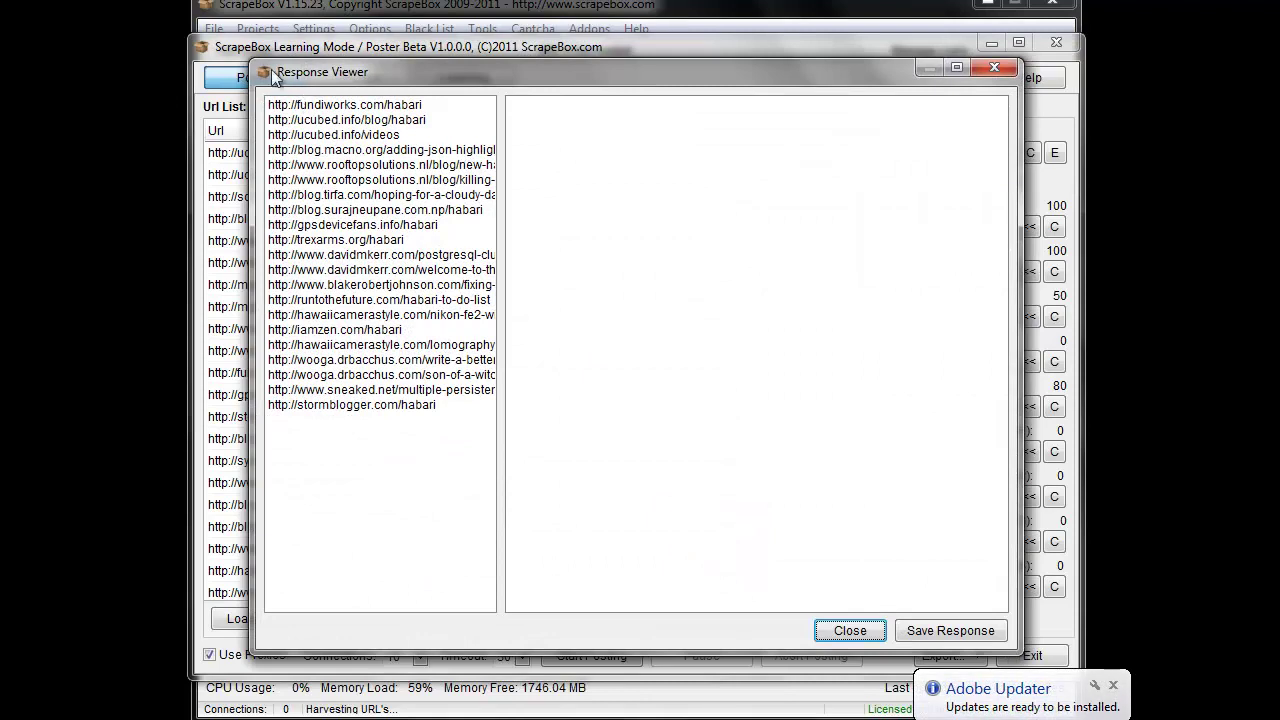
drag(395, 76, 839, 152)
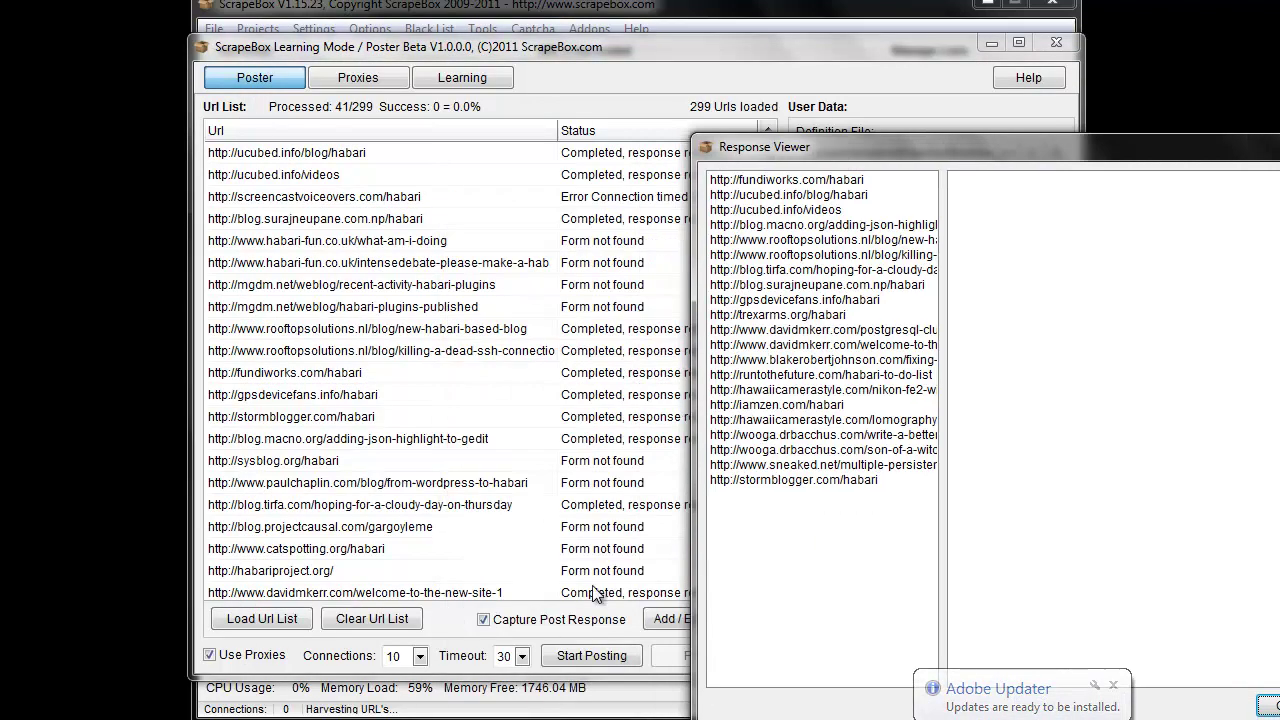
drag(1176, 152, 731, 67)
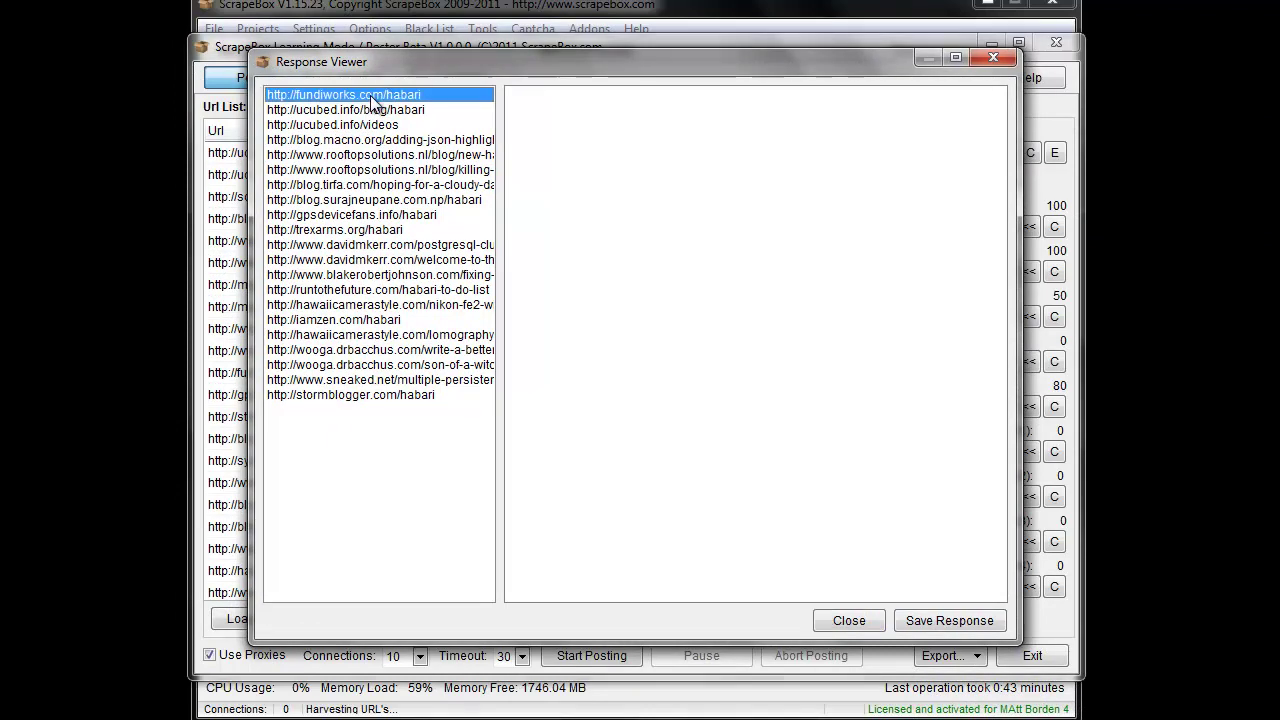
click(370, 100)
scroll(660, 295, down, 5)
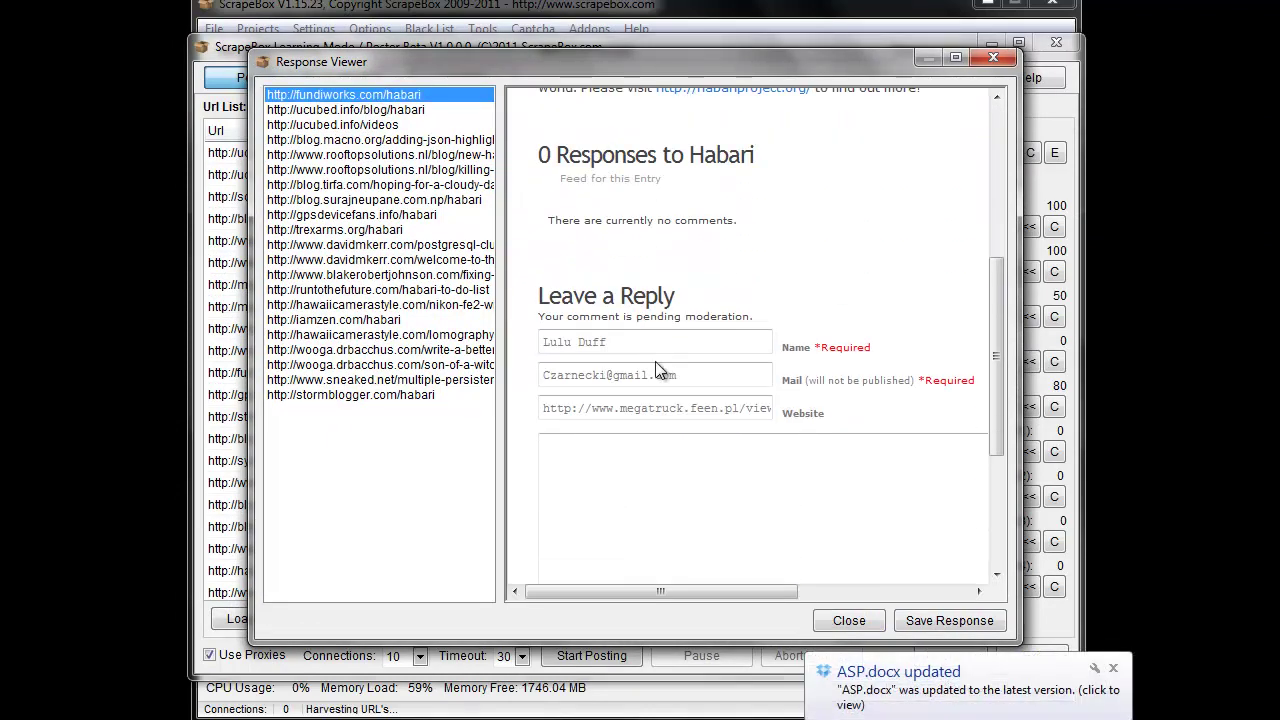
scroll(660, 372, up, 3)
scroll(657, 371, down, 3)
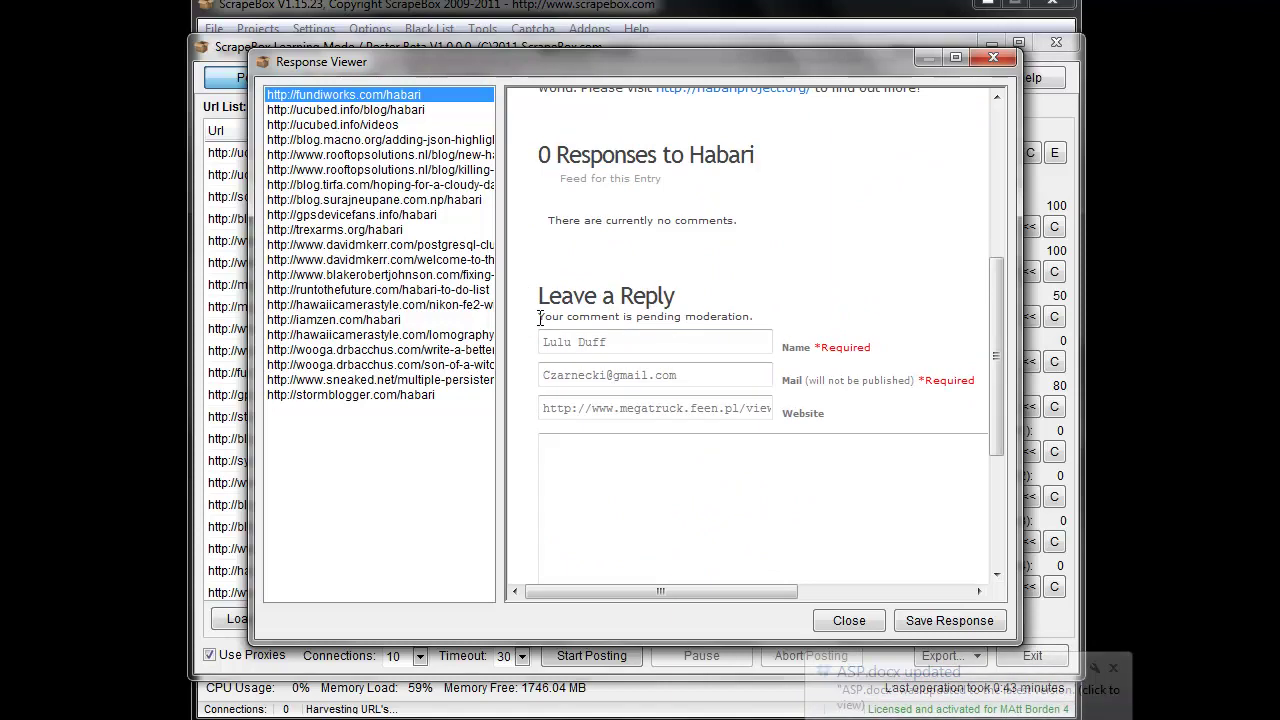
drag(538, 316, 711, 332)
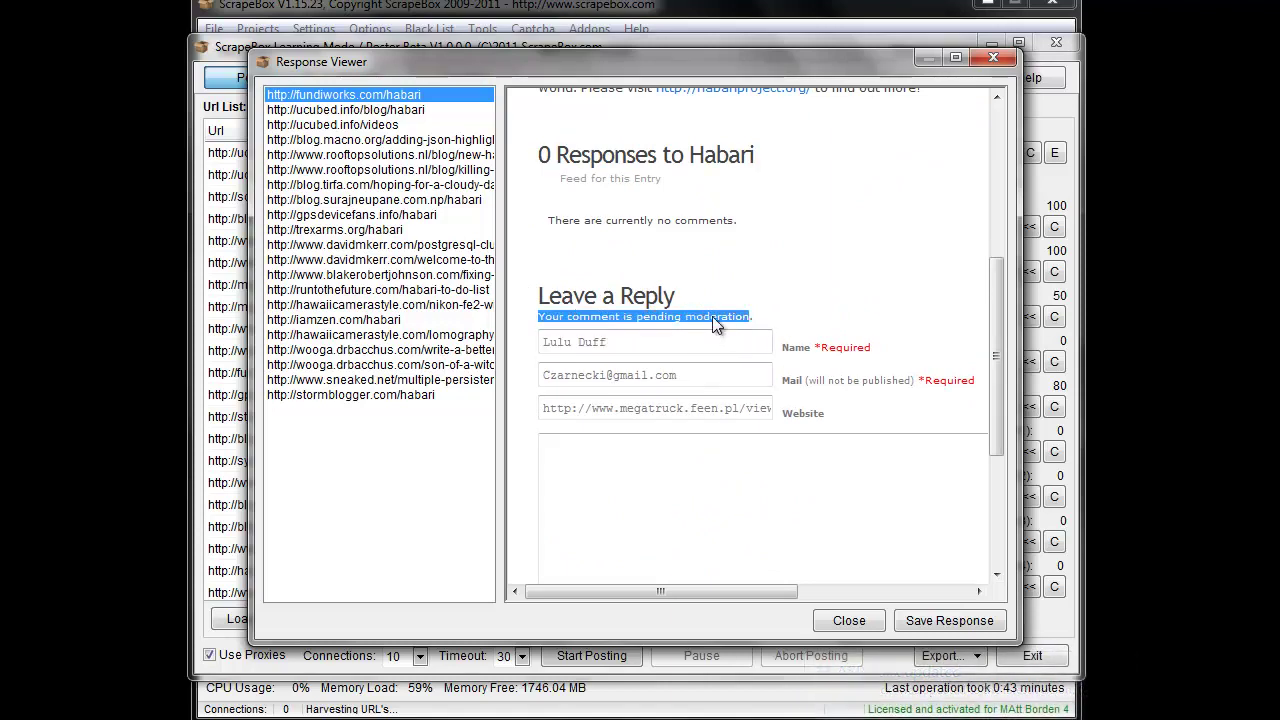
click(945, 620)
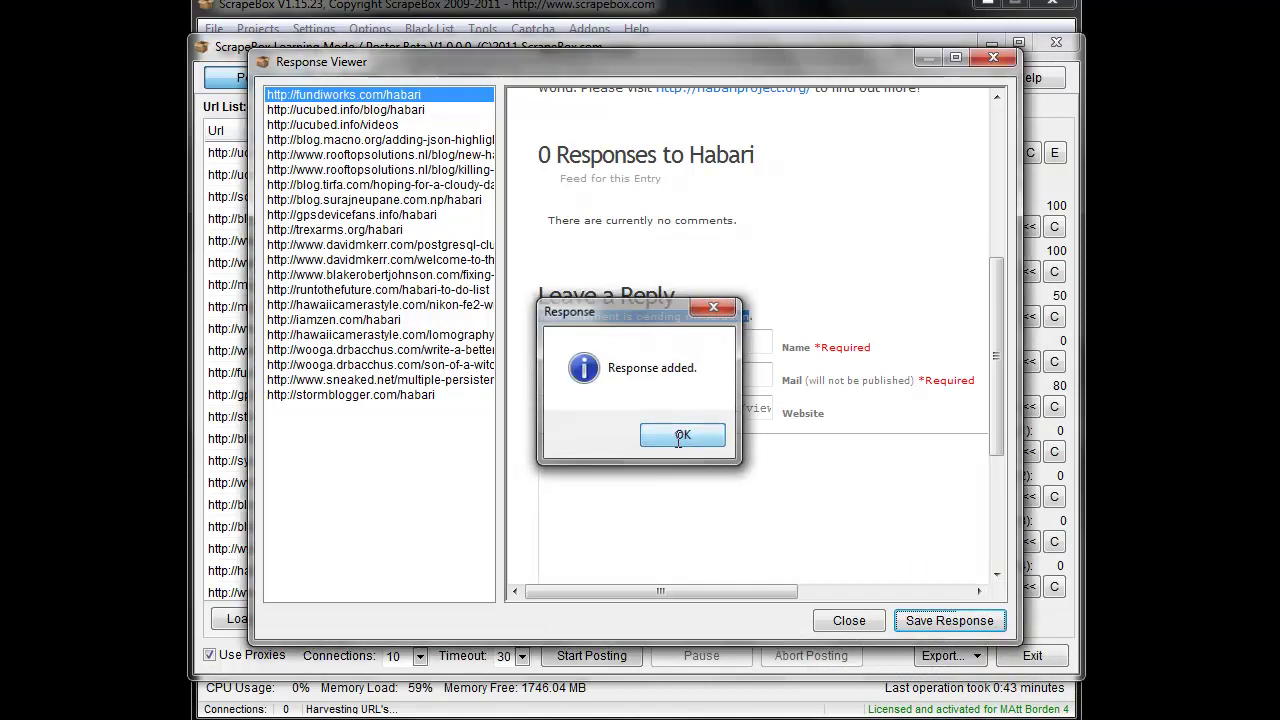
click(681, 438)
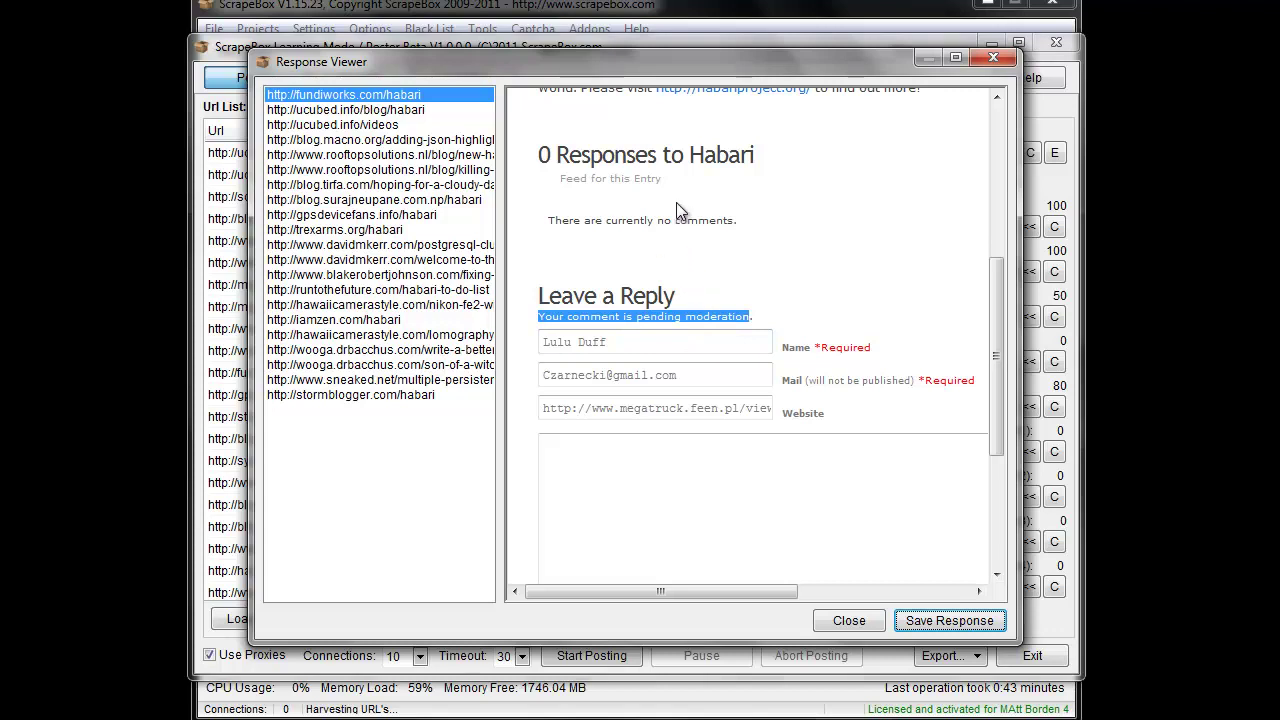
Clear the leftover text selection on the fundiworks.com captured page
click(530, 302)
drag(618, 296, 640, 450)
click(610, 292)
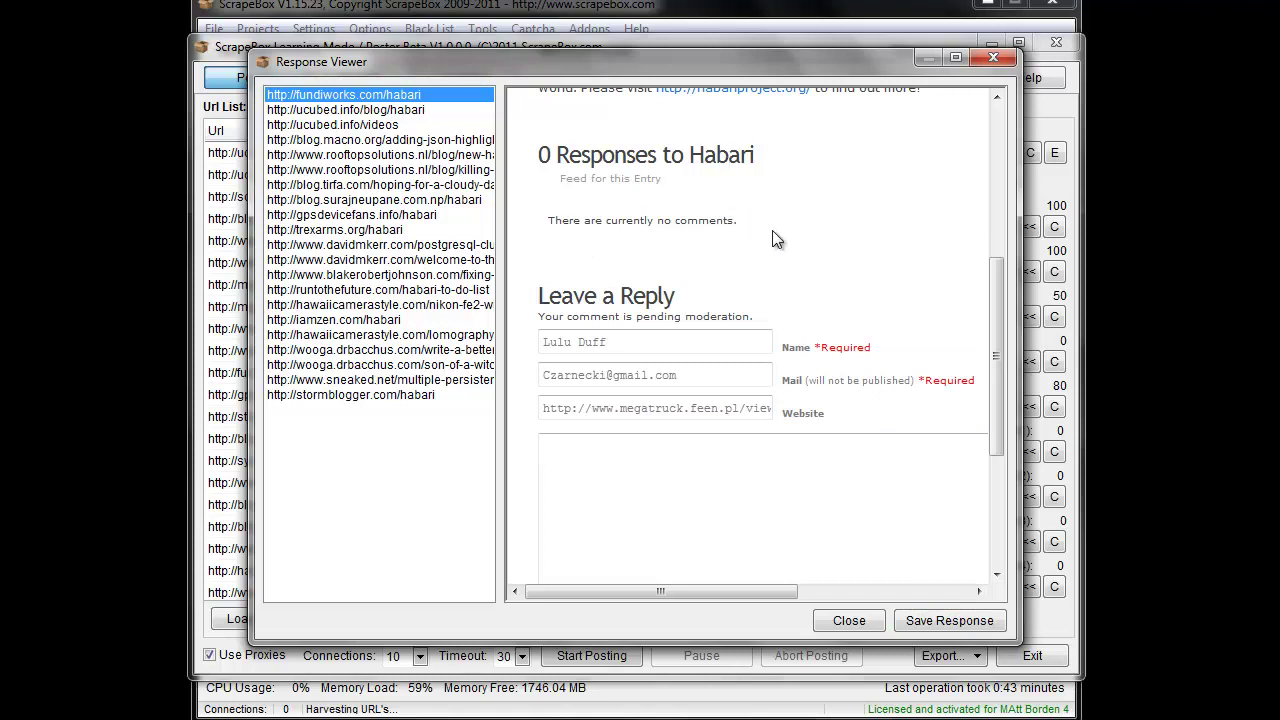
scroll(772, 235, up, 3)
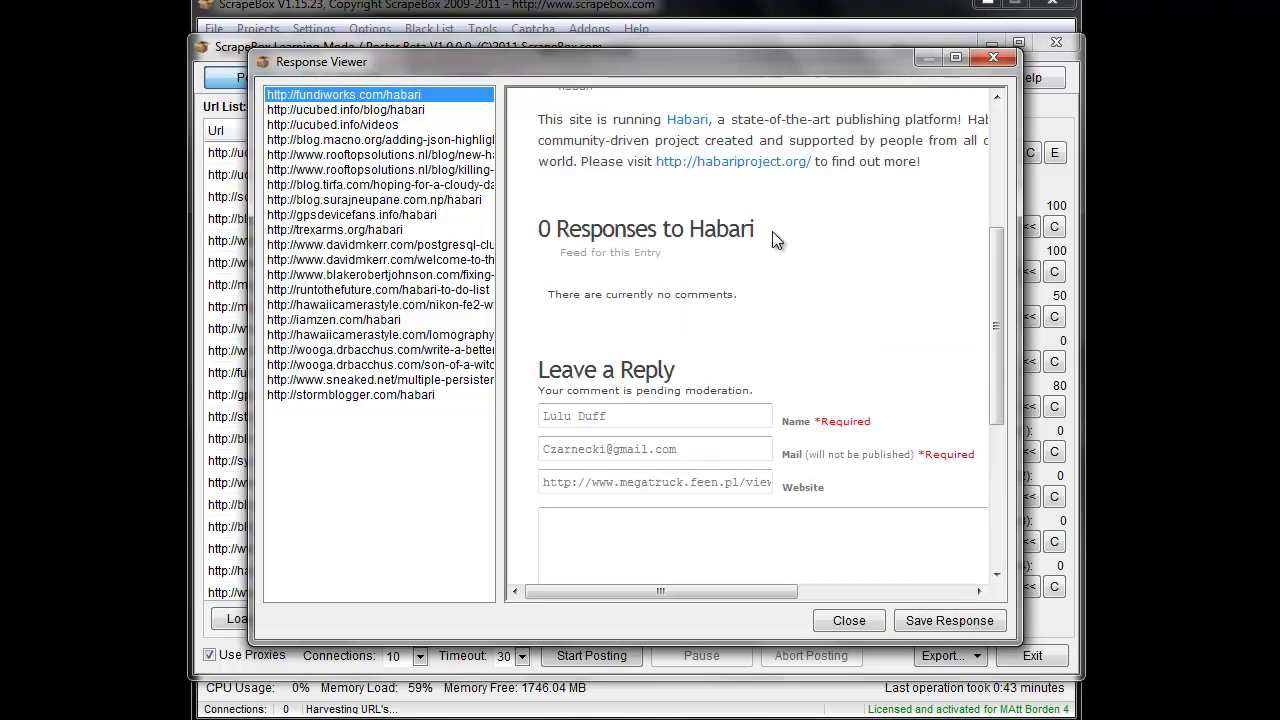
scroll(776, 243, down, 3)
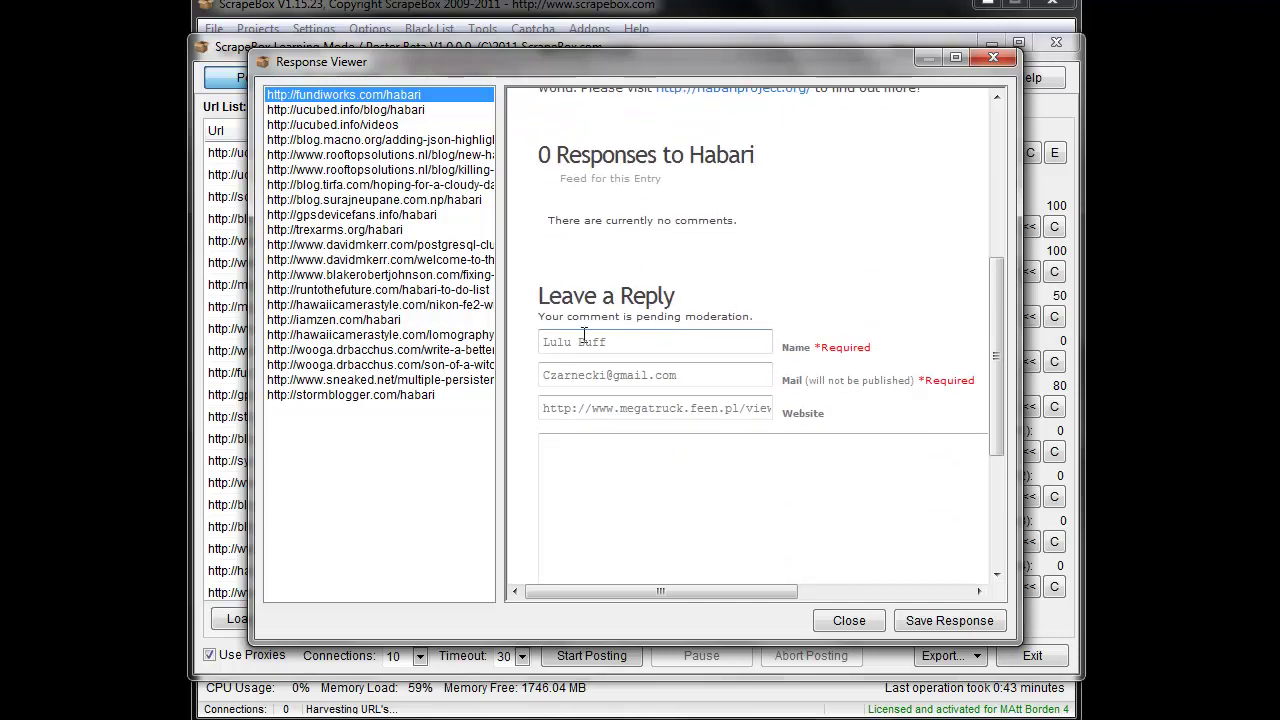
Highlight 'In moderation' on the ucubed.info/blog/habari page and save it as a success response
click(362, 112)
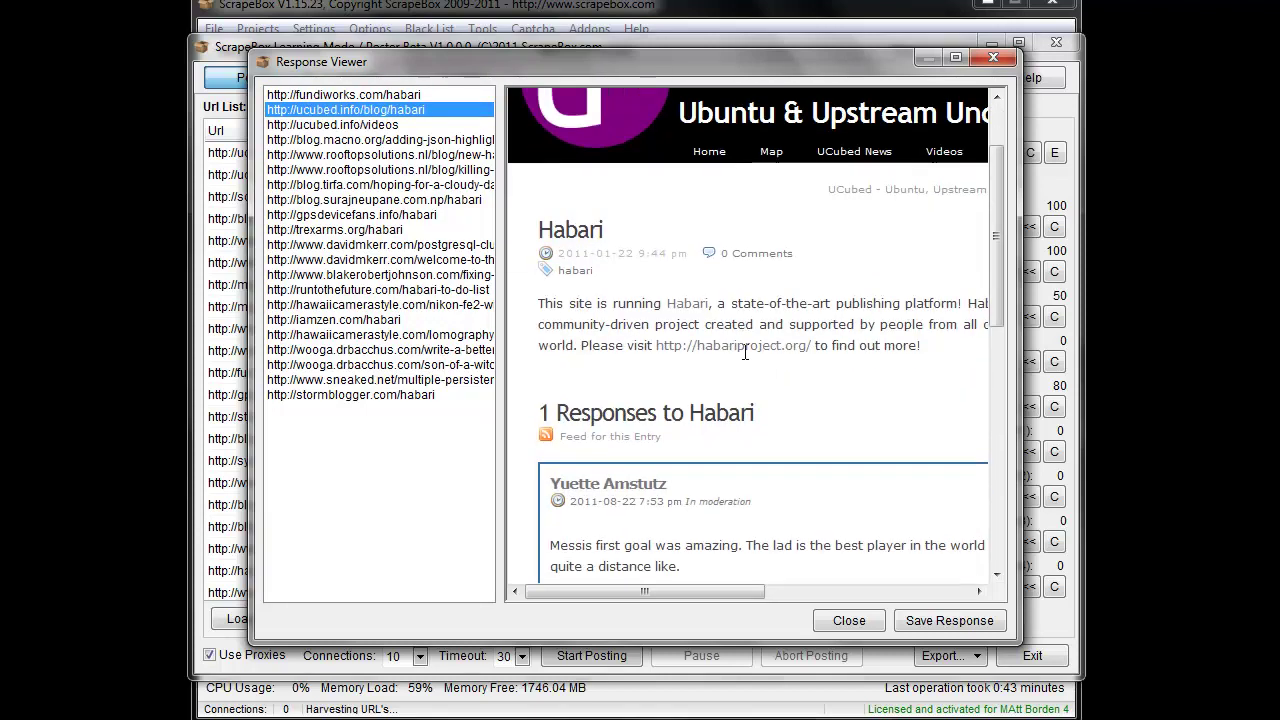
scroll(743, 351, down, 5)
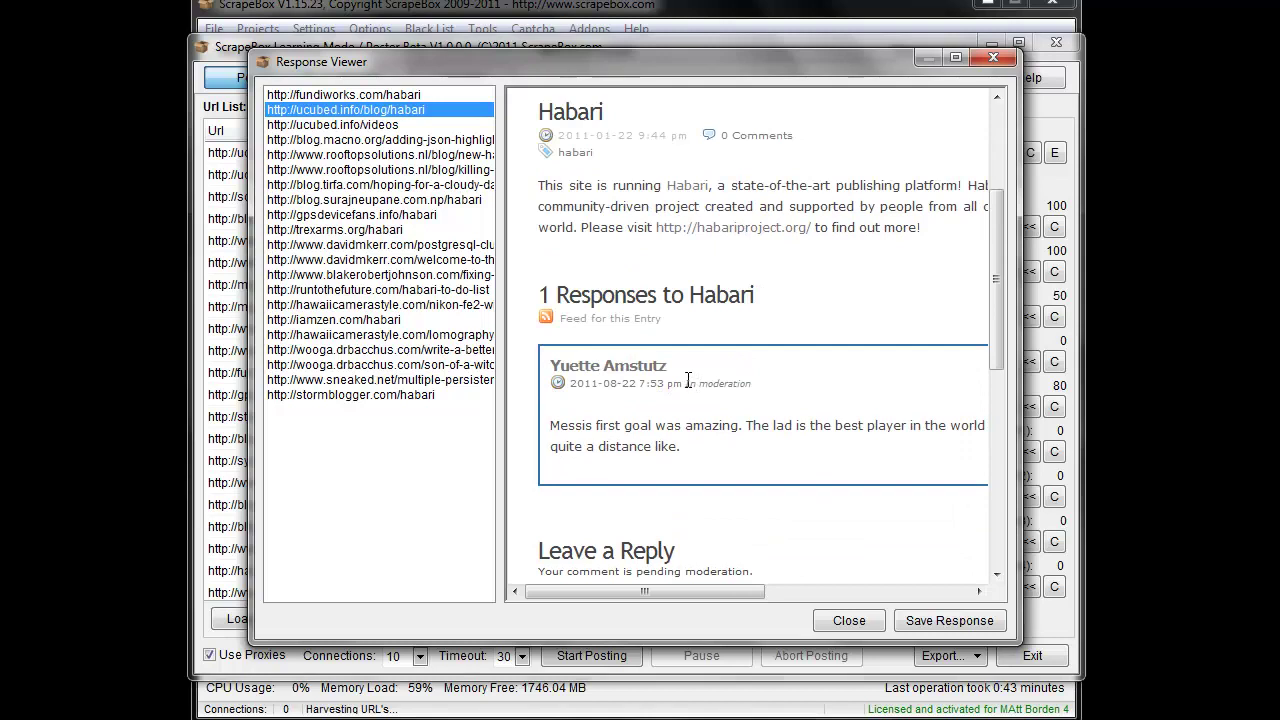
mouse_move(684, 383)
mouse_down()
mouse_move(752, 385)
mouse_move(686, 384)
mouse_up()
click(760, 390)
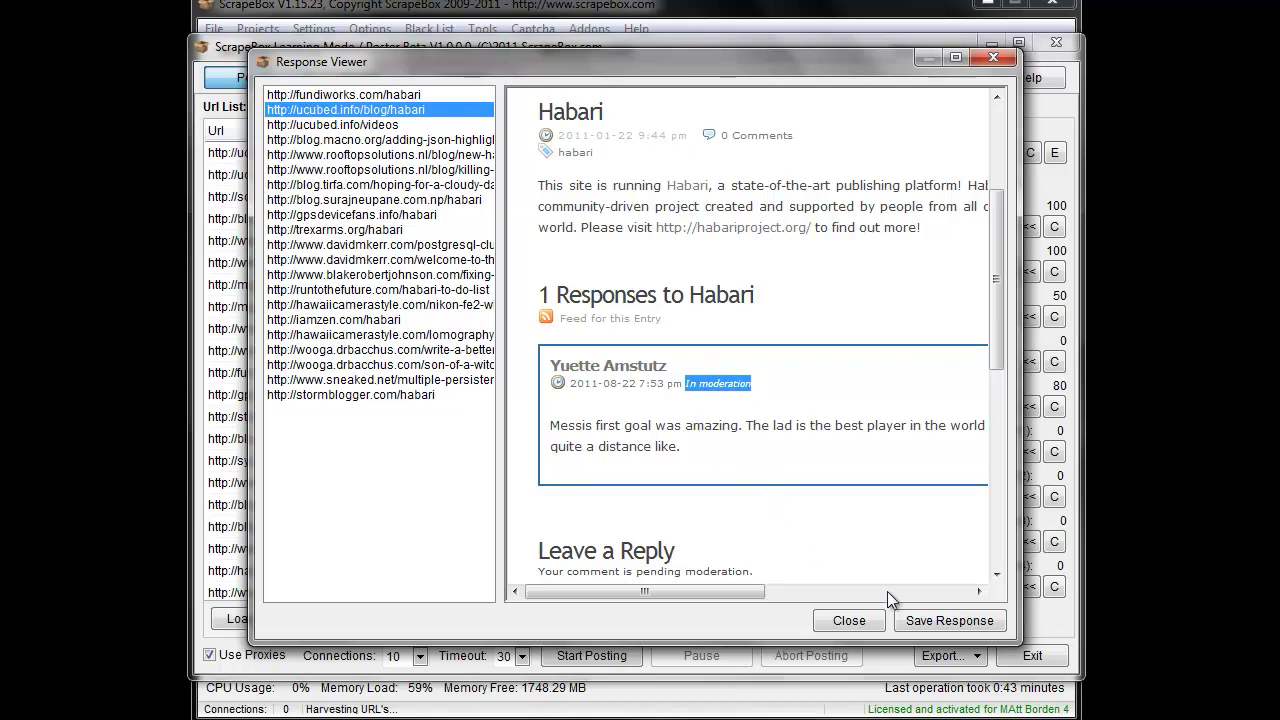
click(949, 620)
drag(590, 66, 591, 104)
drag(463, 96, 463, 118)
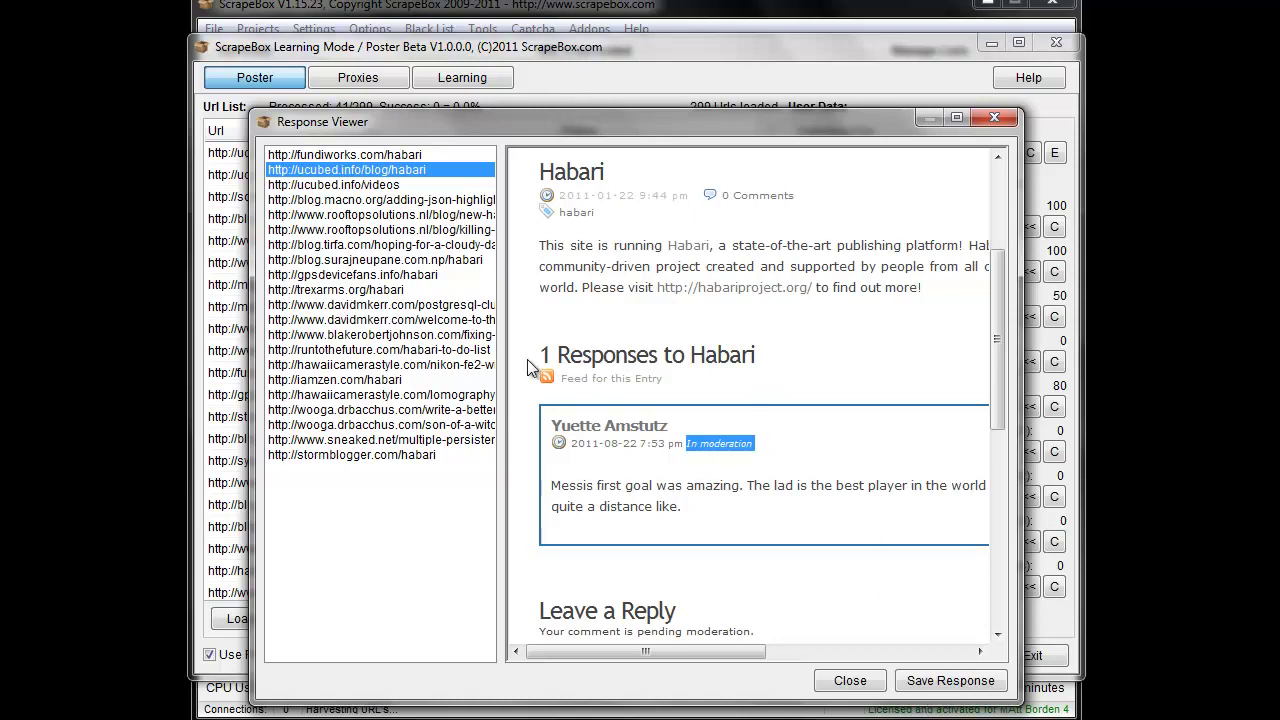
click(946, 688)
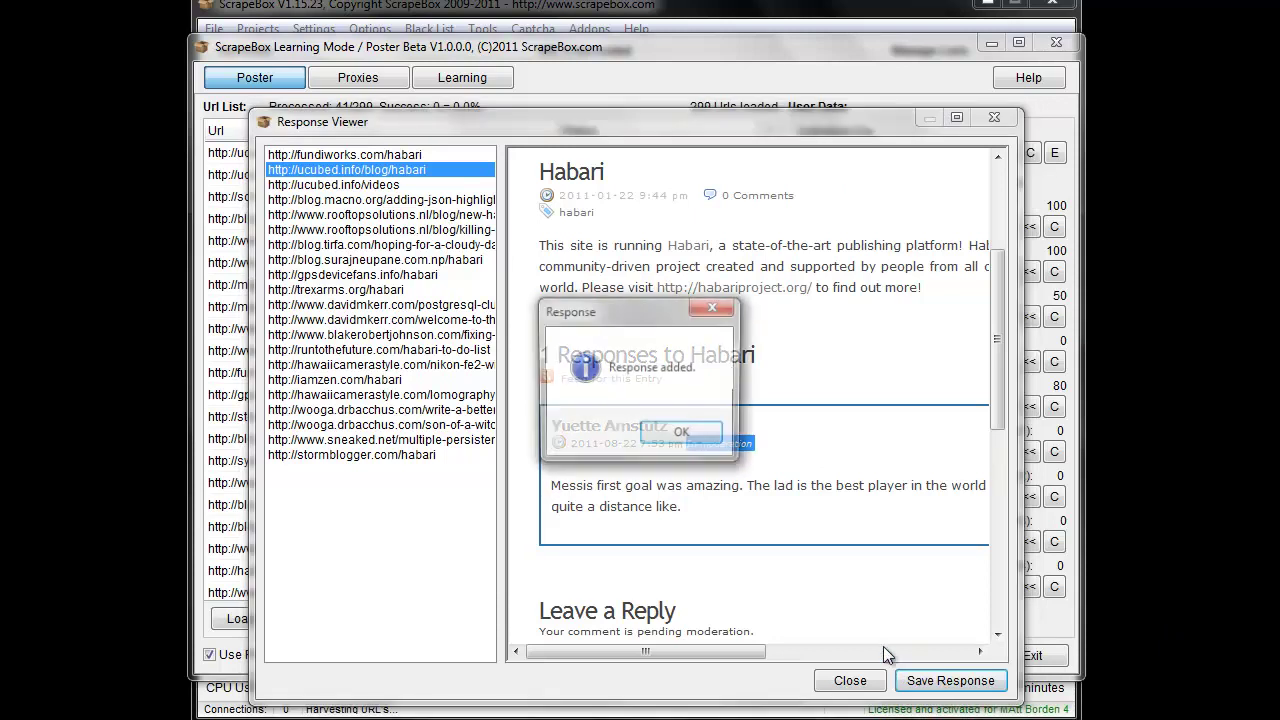
click(682, 433)
Close the Response Viewer and reload the poster with the Habari Definition file
click(848, 680)
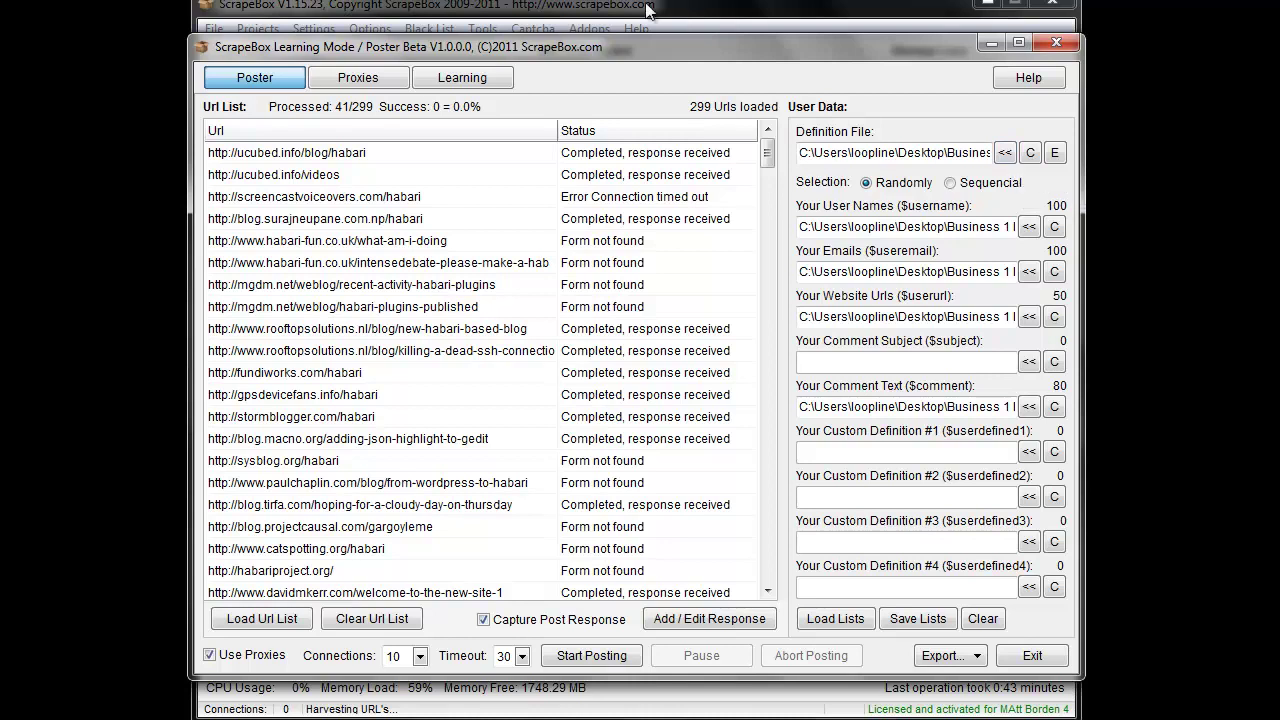
click(1003, 158)
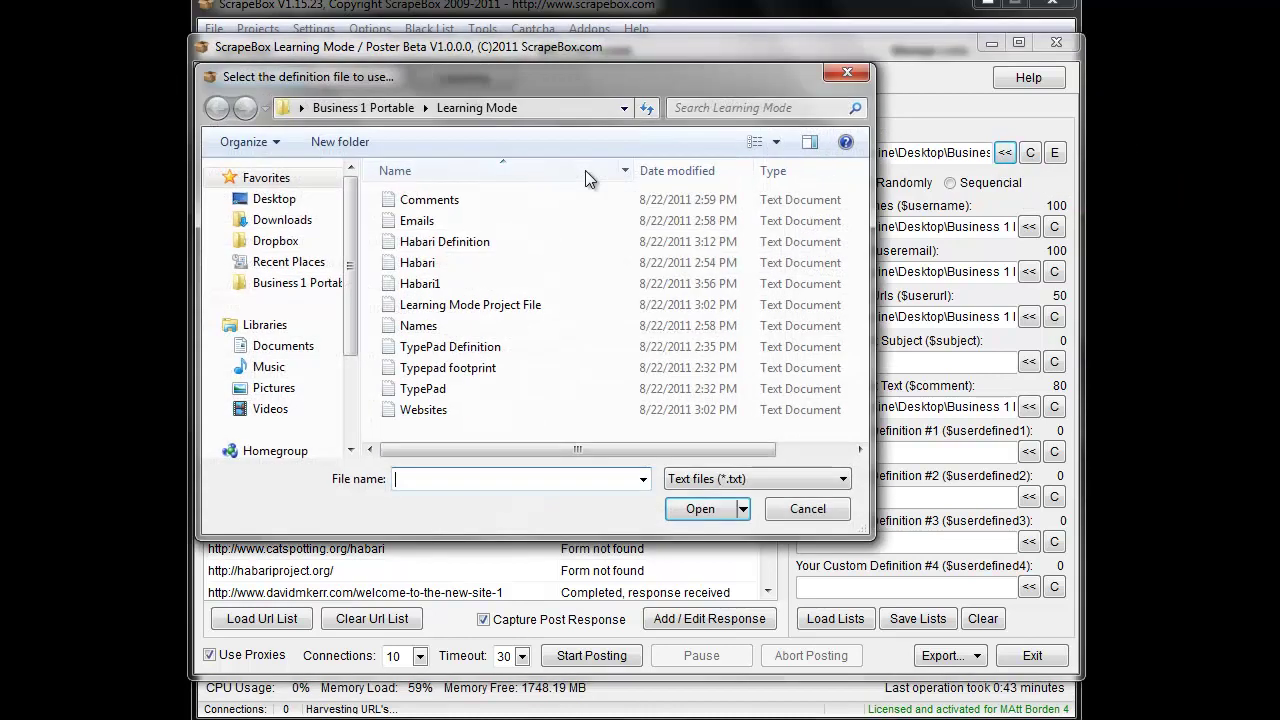
click(462, 245)
double_click(462, 245)
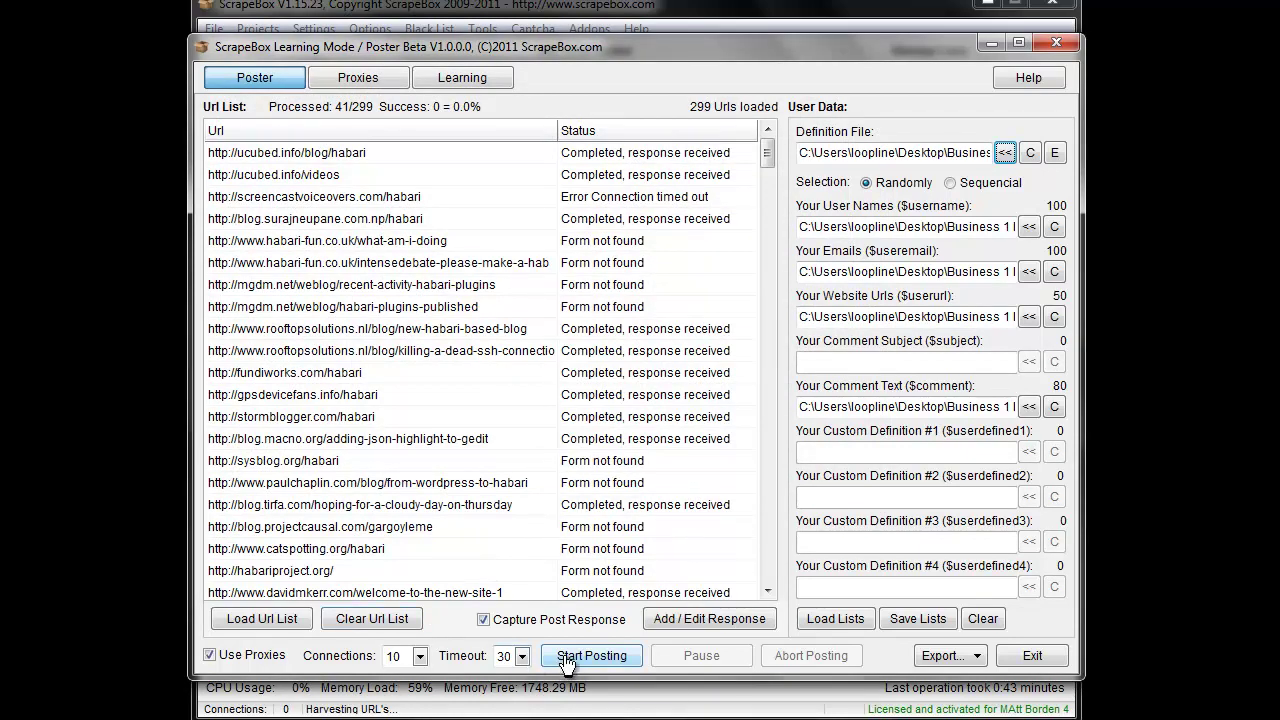
Turn off Capture Post Response and start posting comments to the 299 Habari URLs
click(483, 620)
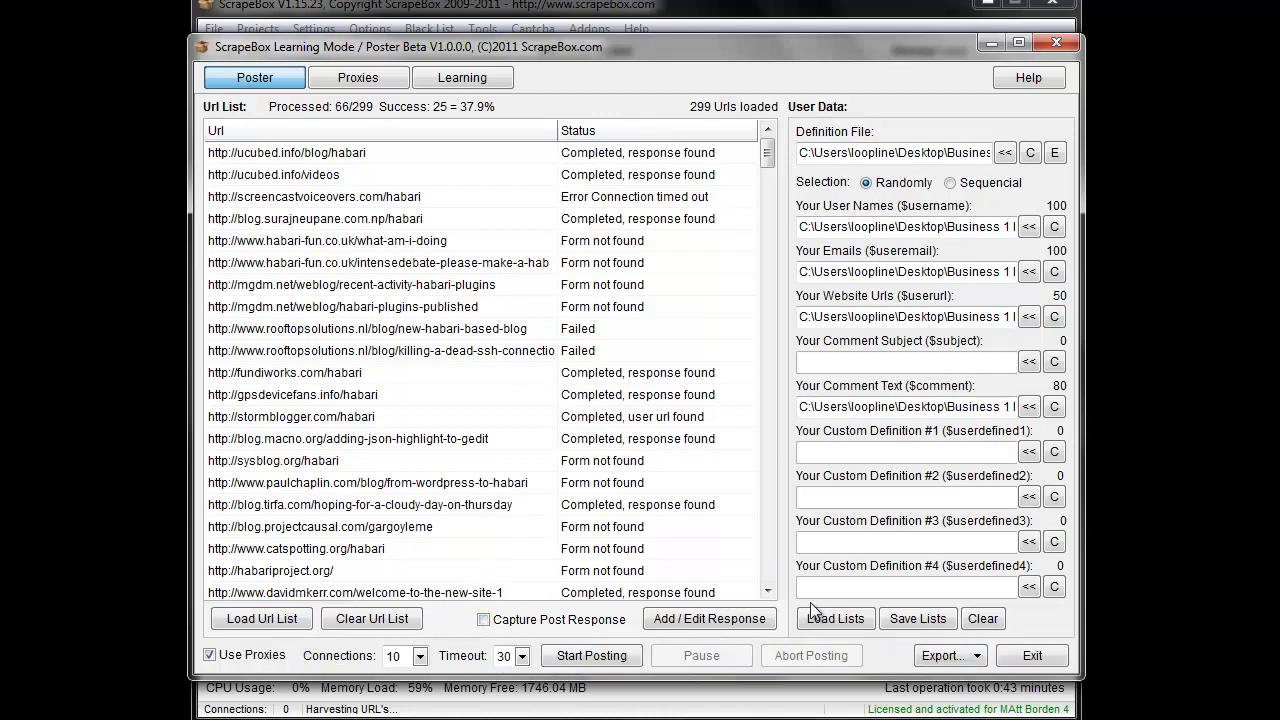
click(590, 656)
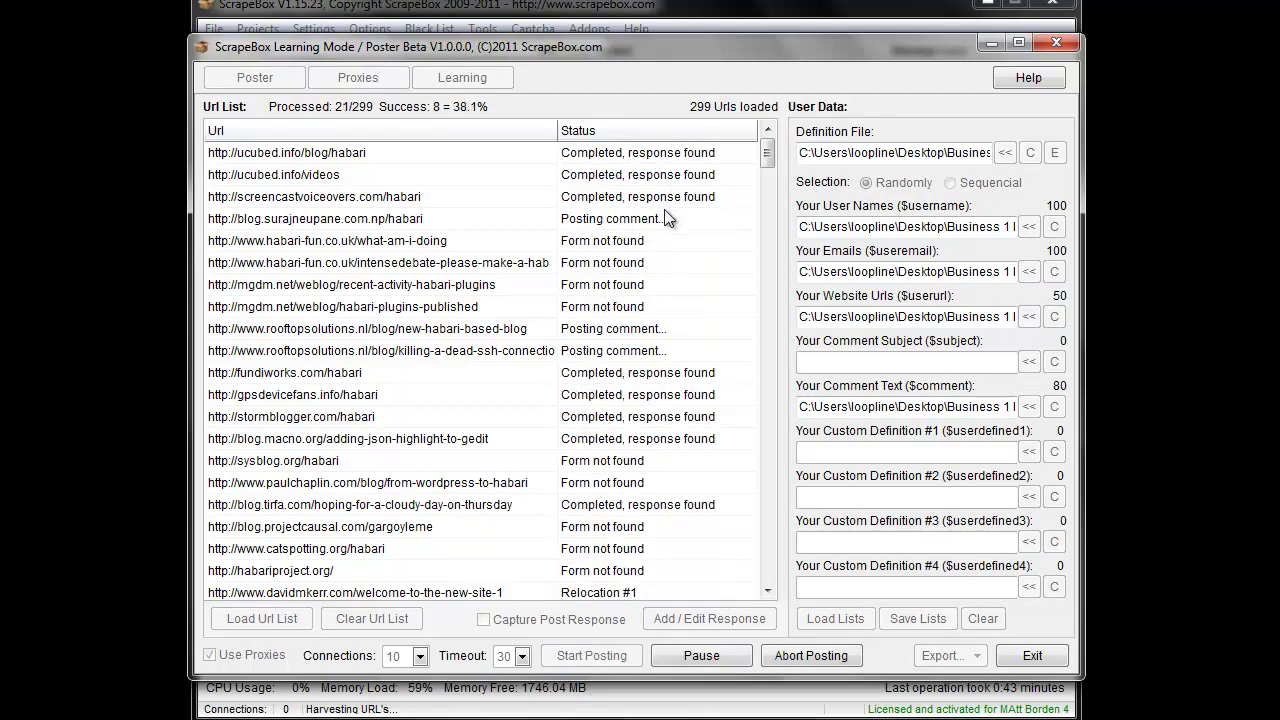
click(769, 438)
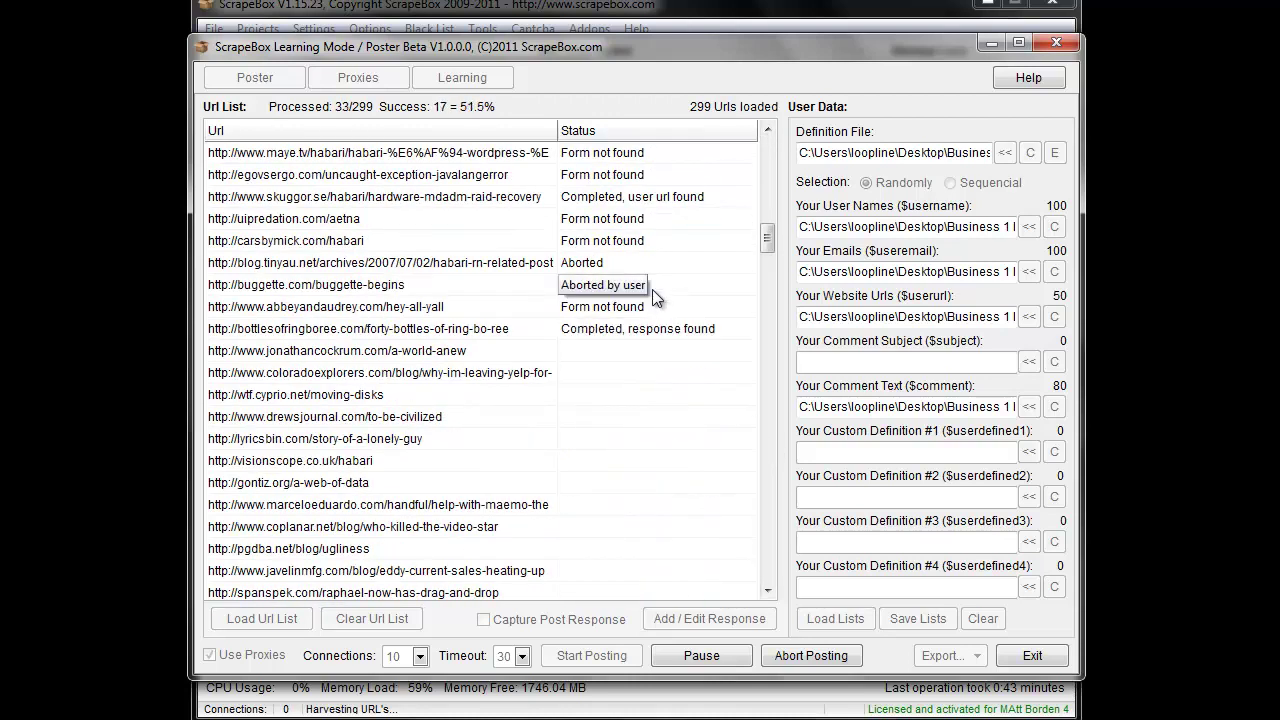
click(764, 190)
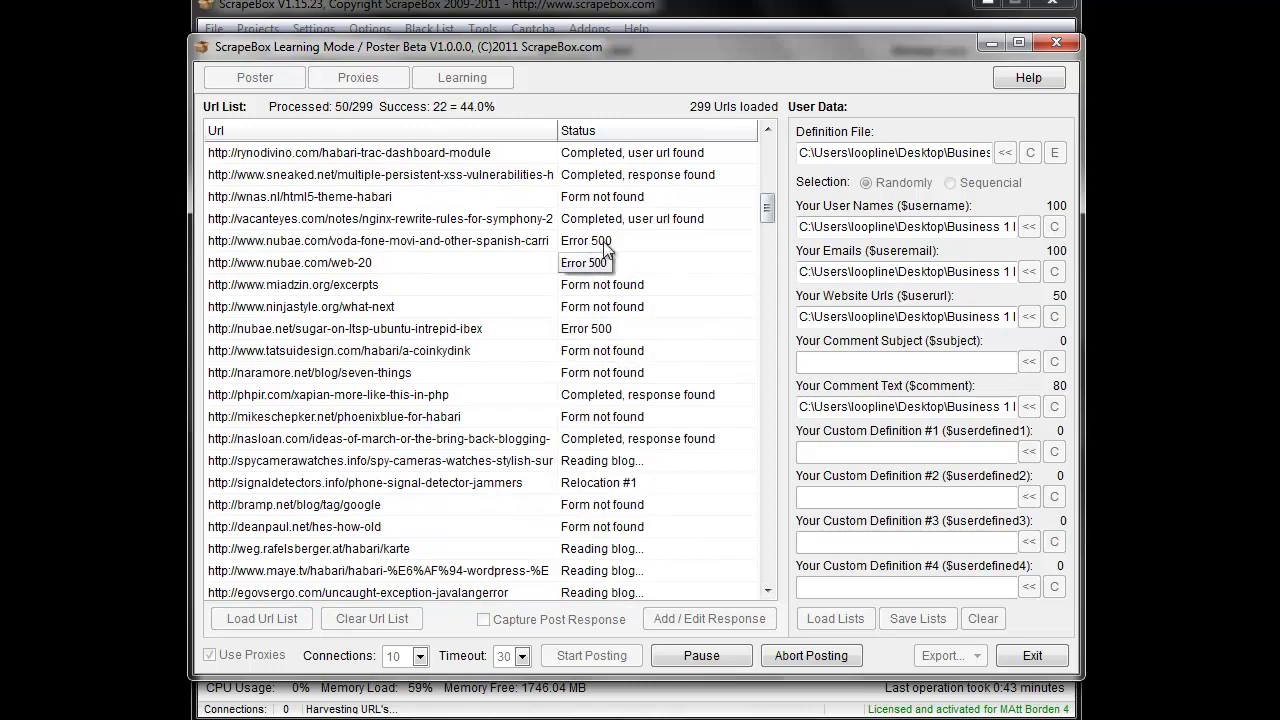
Let posting continue and dismiss the ASP.docx update notification covering the buttons
click(767, 368)
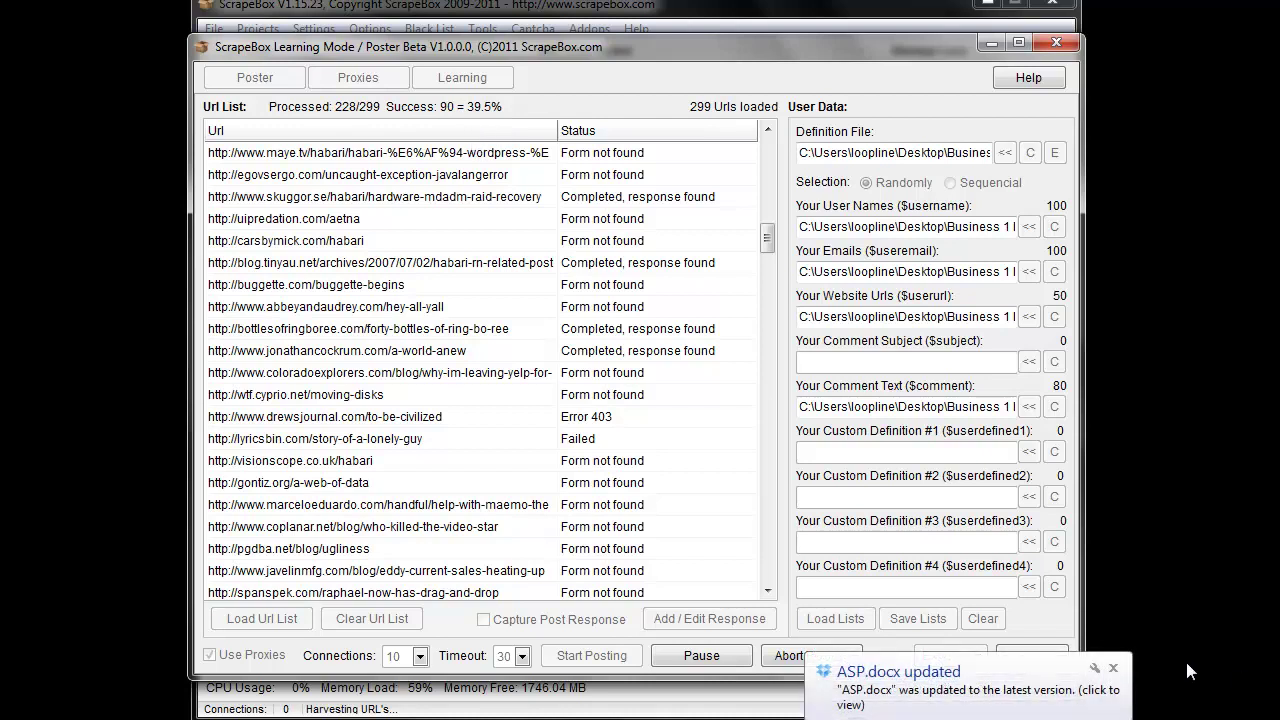
click(1113, 668)
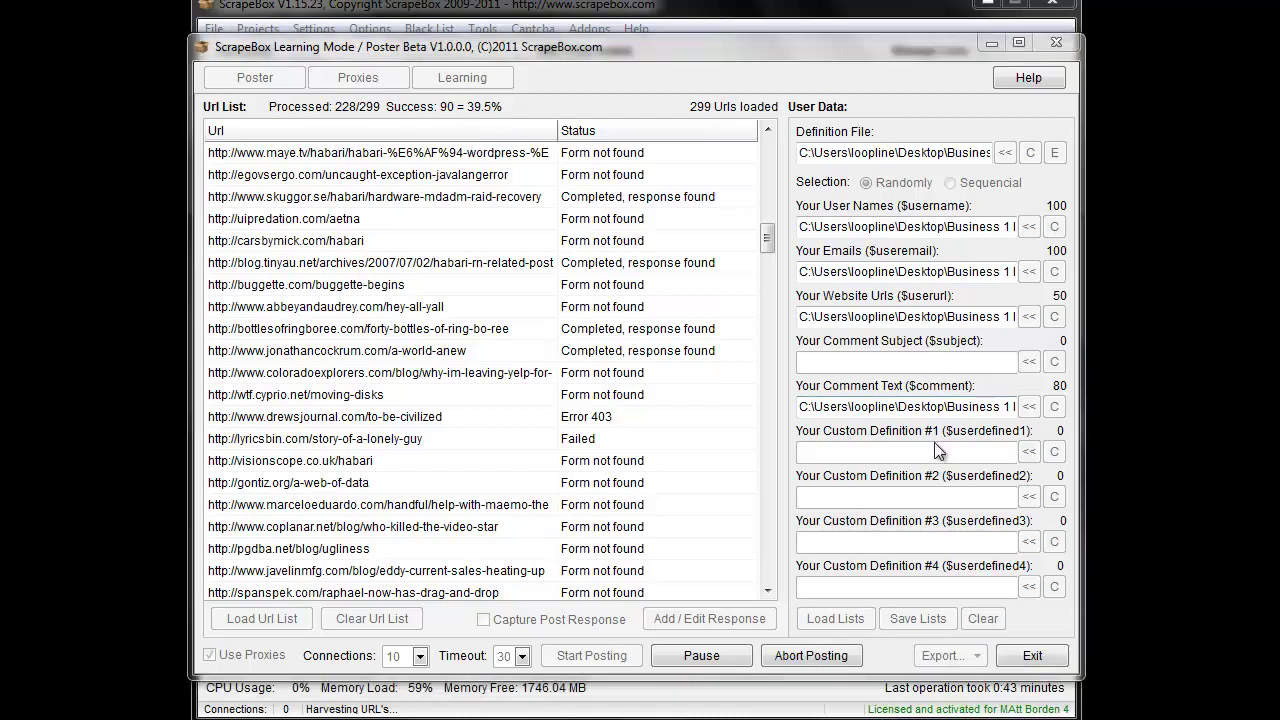